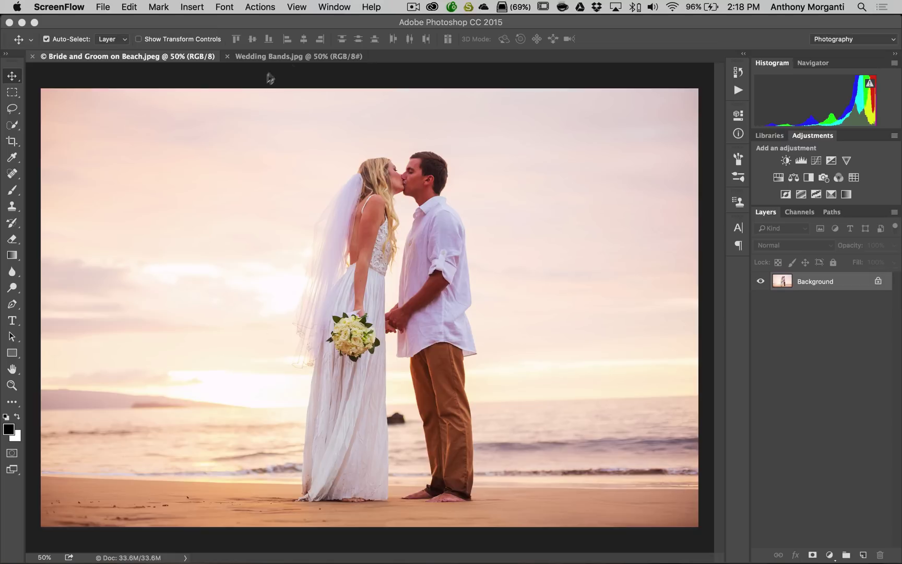
# View the wedding rings photo, then return to the beach photo.
pyautogui.click(272, 68)
pyautogui.click(271, 58)
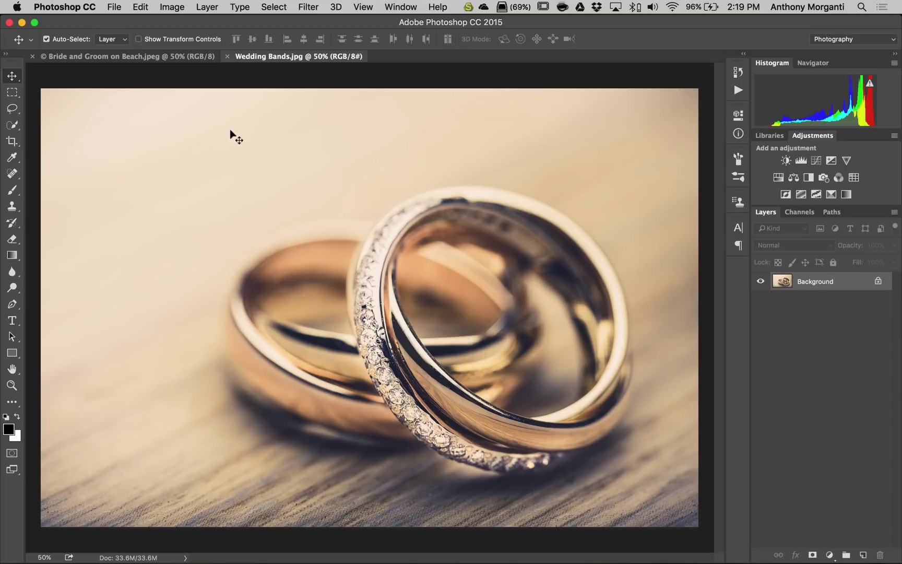
pyautogui.click(161, 57)
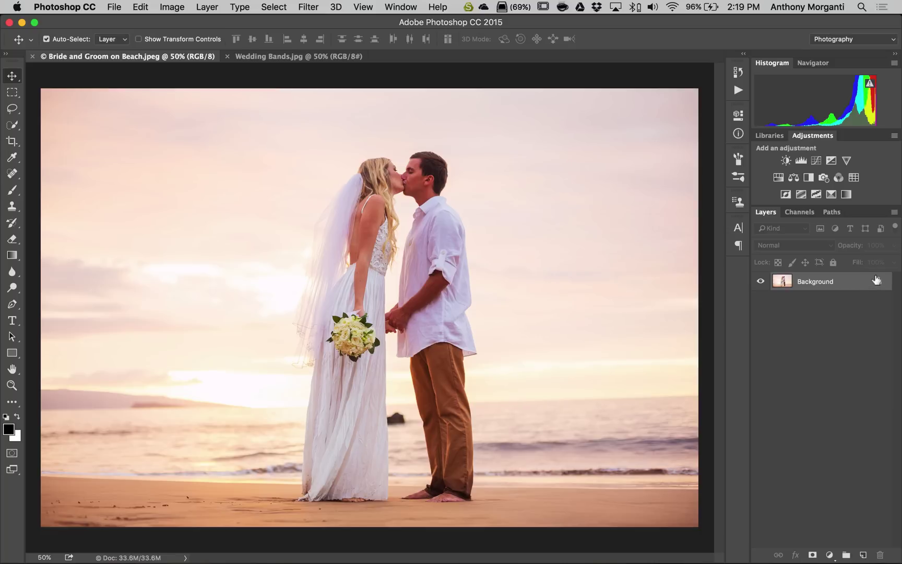
# Unlock the Background as Layer 0 and add an empty Layer 1 beneath it.
pyautogui.click(876, 280)
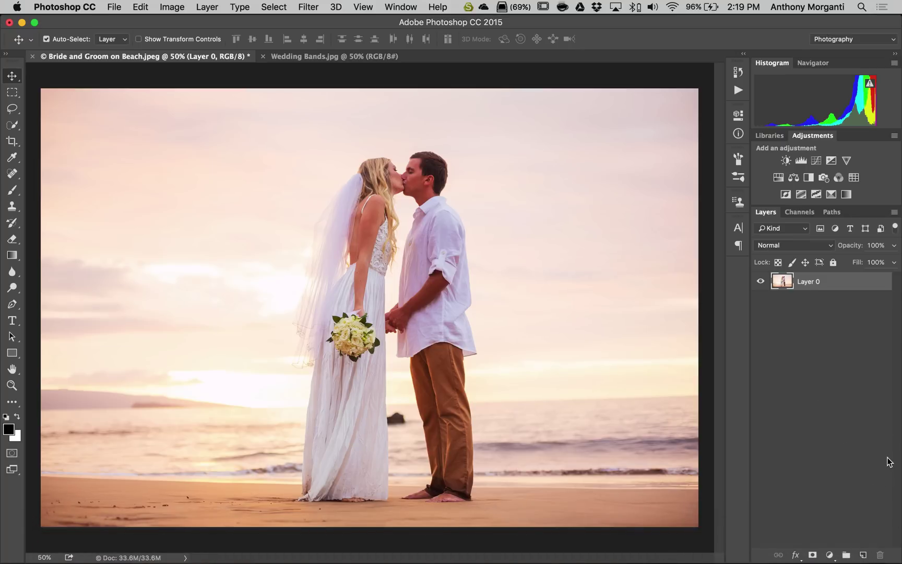
pyautogui.press('super')
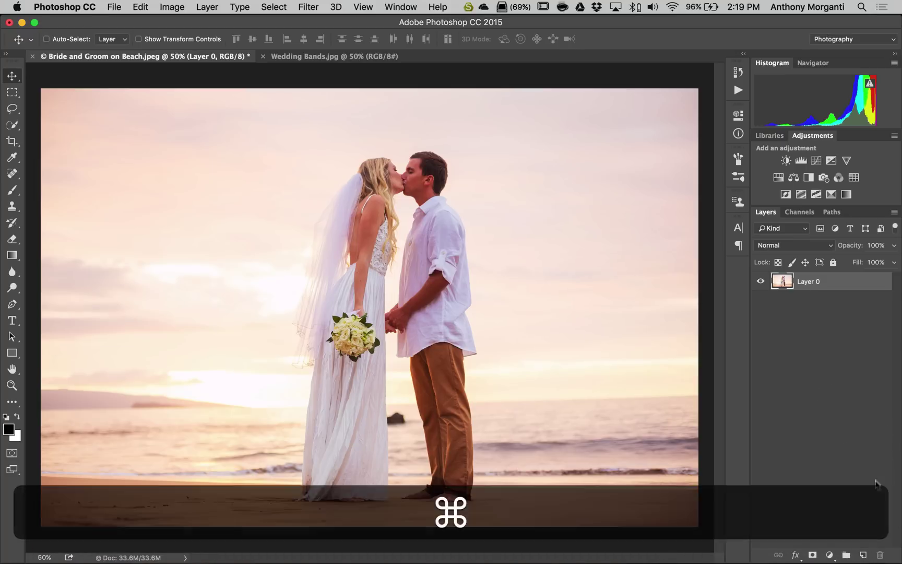
pyautogui.keyDown('super'); pyautogui.click(861, 553); pyautogui.keyUp('super')
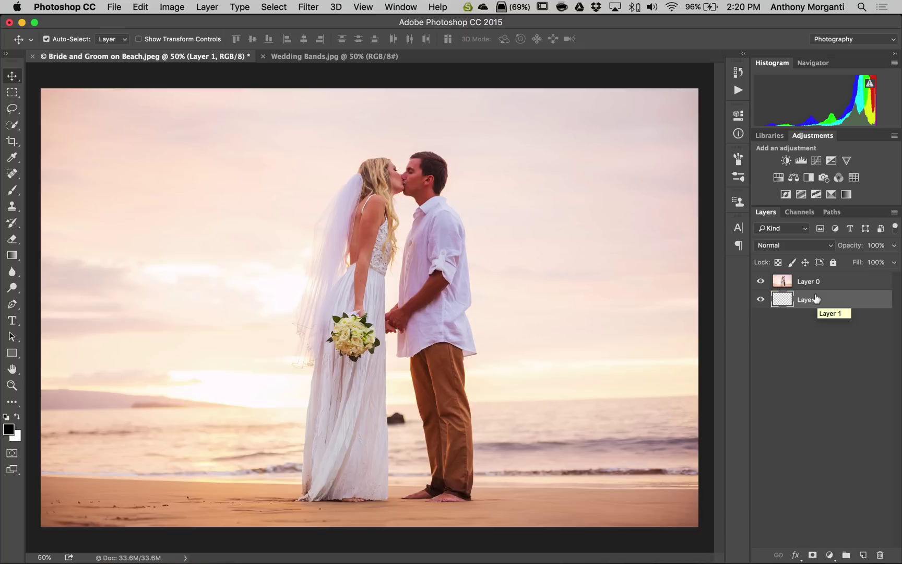
# Resize the beach canvas to 8400 × 3500 pixels in Canvas Size.
pyautogui.click(172, 7)
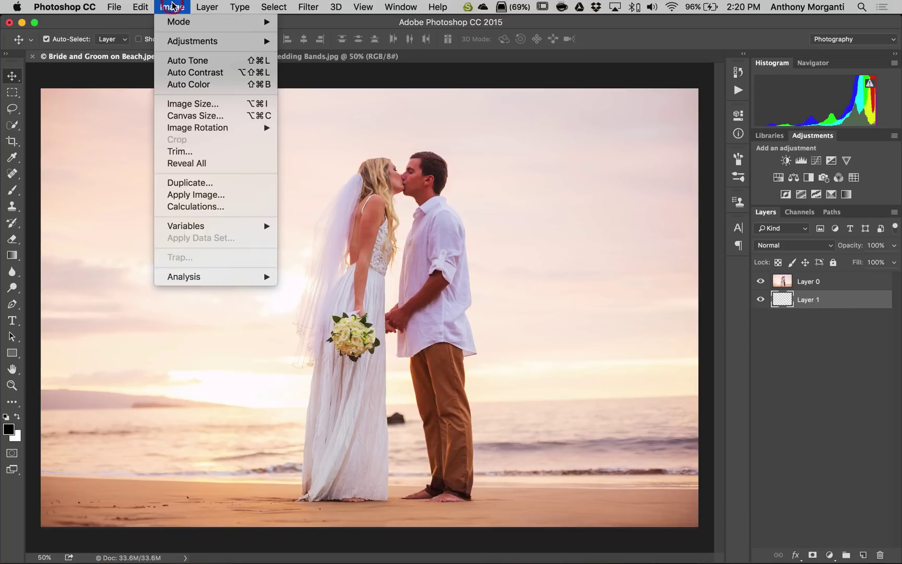
pyautogui.click(199, 115)
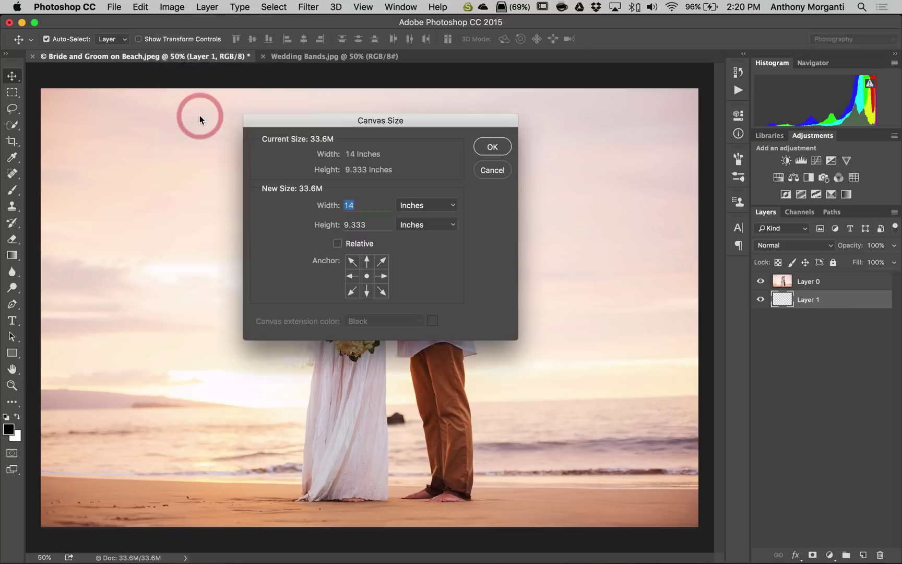
pyautogui.click(426, 204)
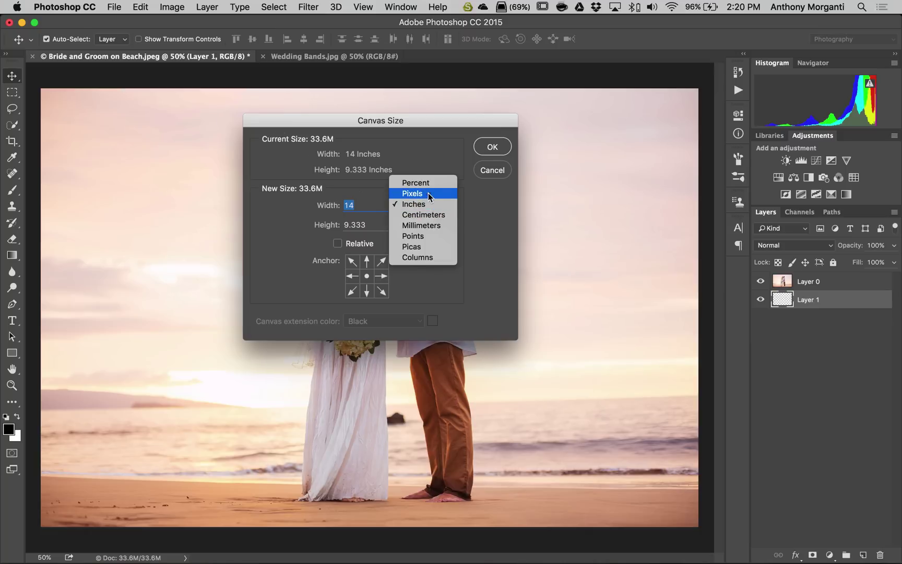
pyautogui.click(412, 193)
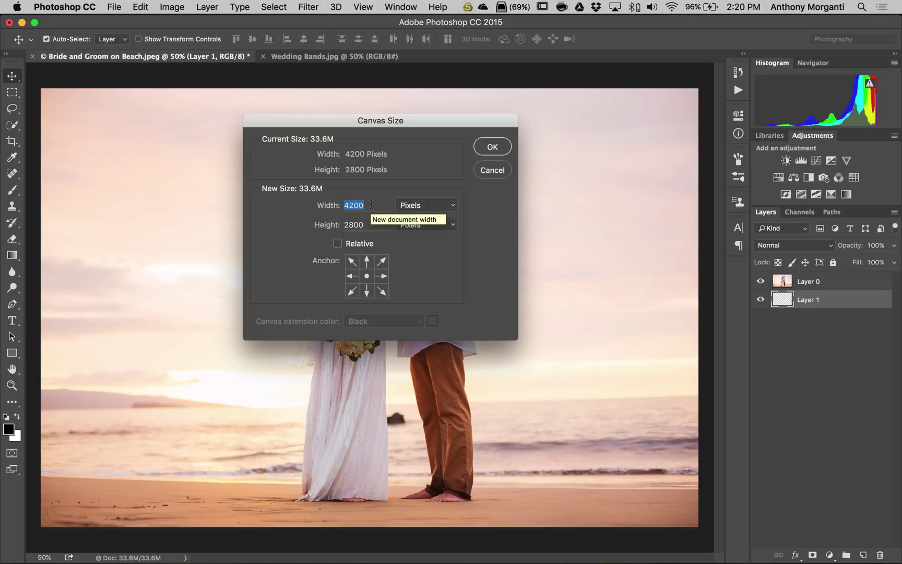
pyautogui.write('8400')
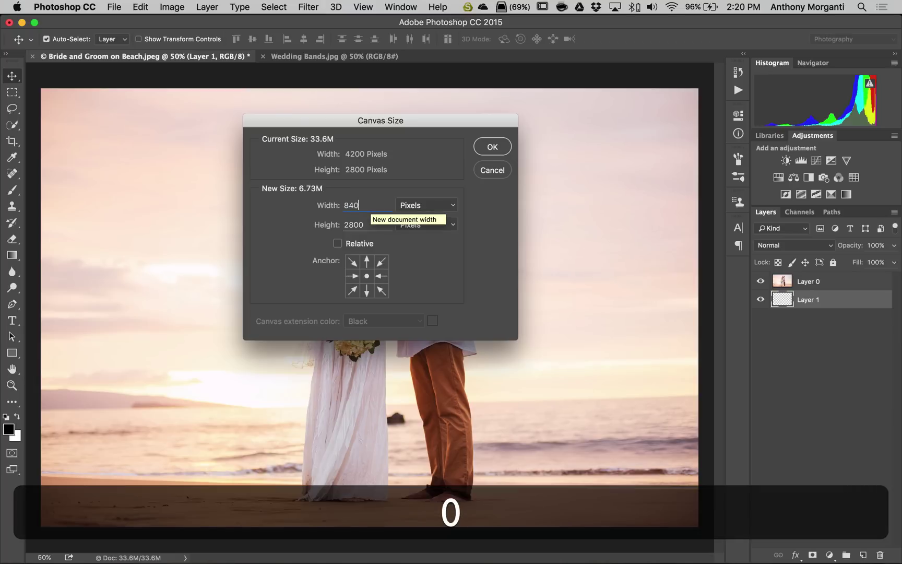
pyautogui.press('Tab')
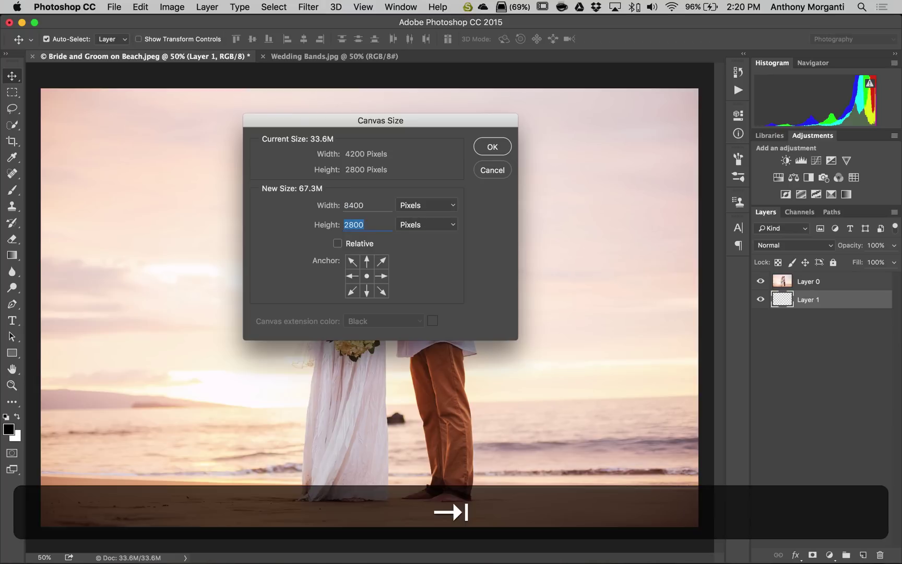
pyautogui.write('3500')
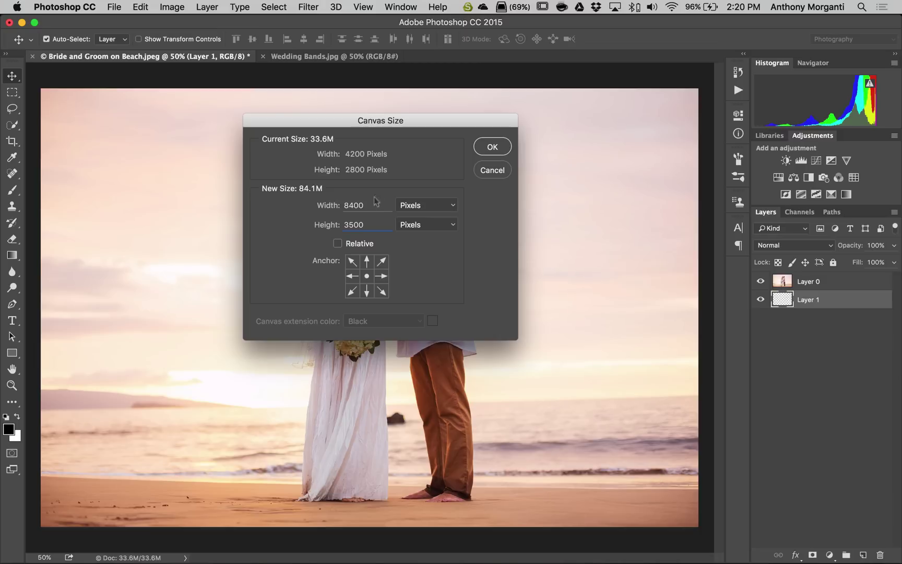
pyautogui.click(489, 147)
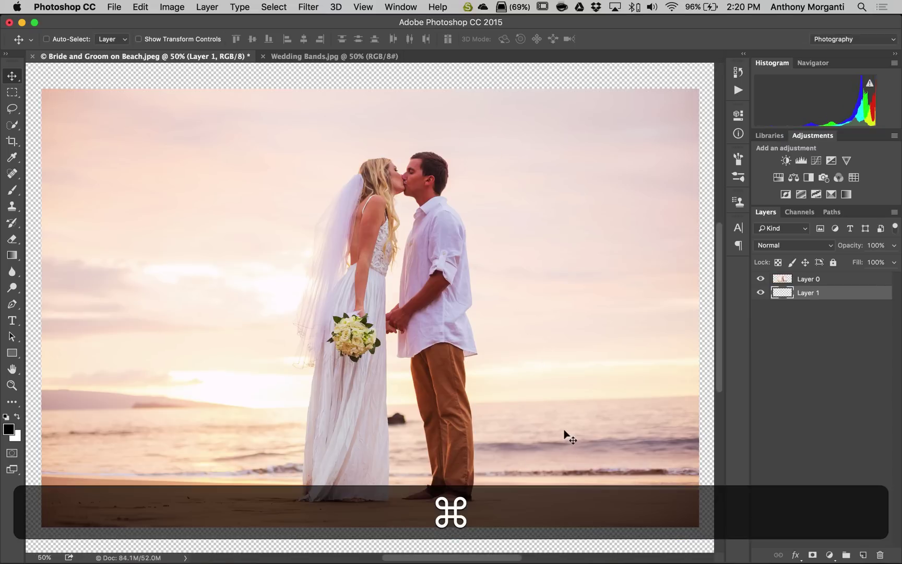
# Drag the Layer 0 beach photo to the canvas's left edge, leaving Layer 1 selected.
pyautogui.press('super+0')
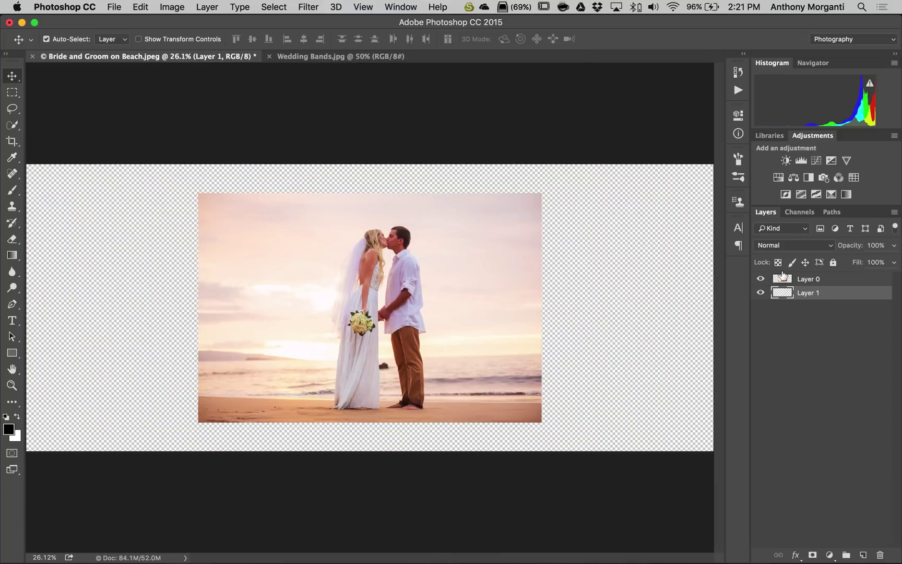
pyautogui.click(780, 277)
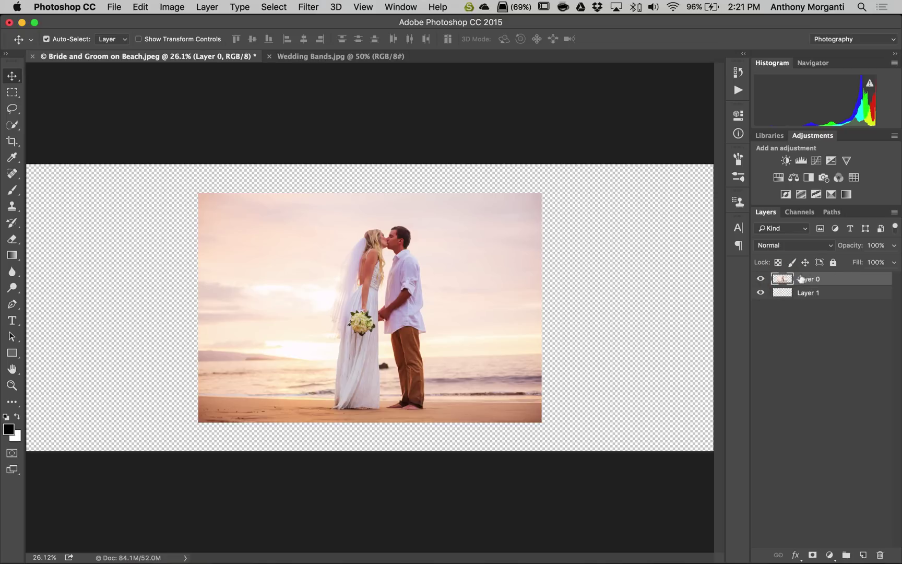
pyautogui.moveTo(804, 279); pyautogui.dragTo(160, 271)
pyautogui.click(783, 291)
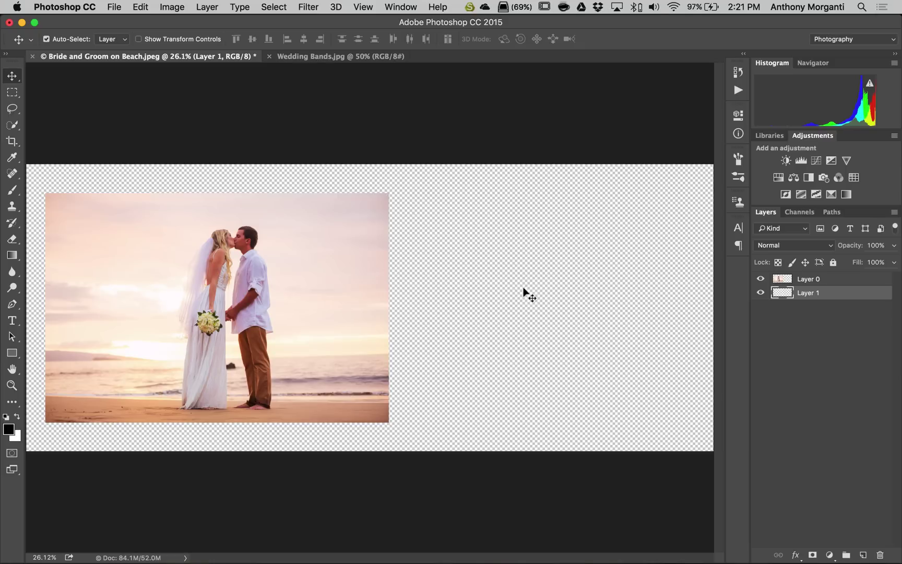
# Sample the mauve tone from the sea and fill Layer 1 with that foreground colour.
pyautogui.press('b')
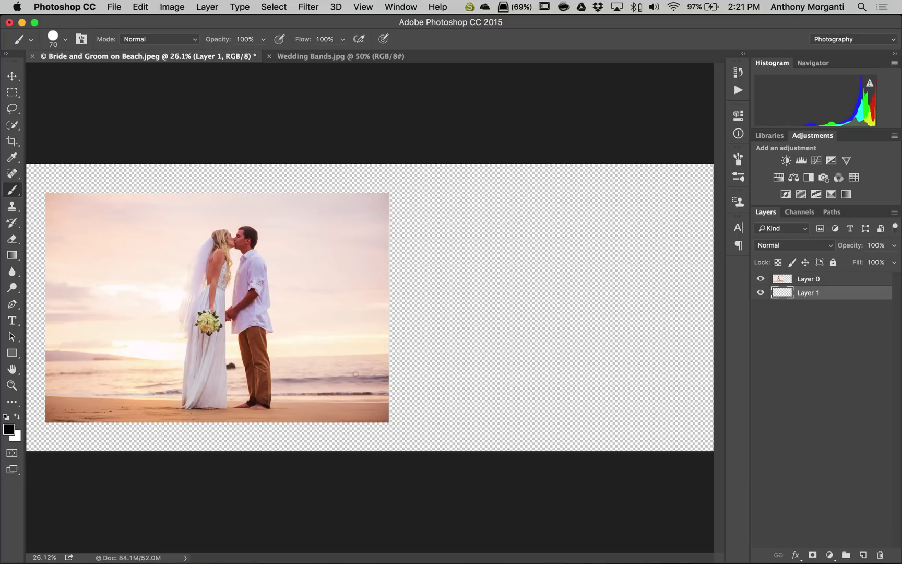
pyautogui.press('alt')
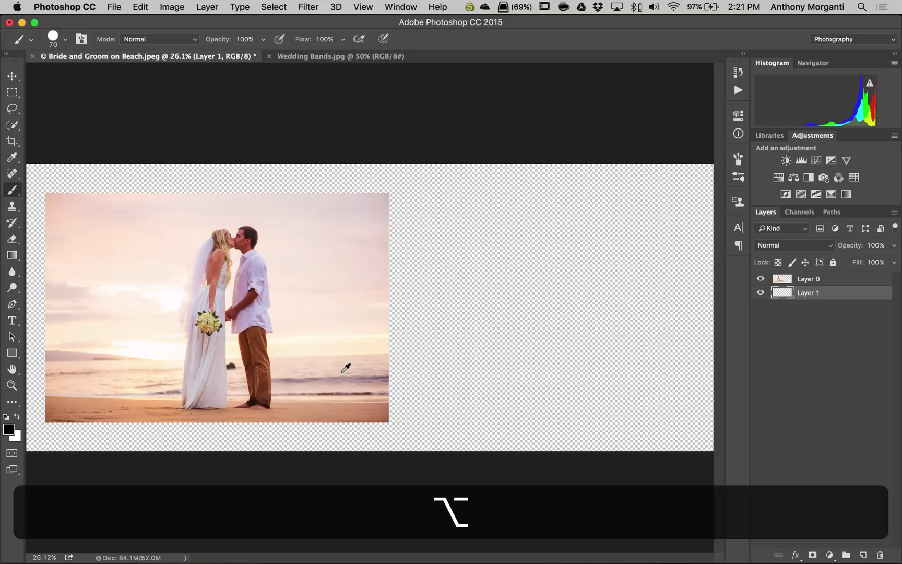
pyautogui.click(311, 377)
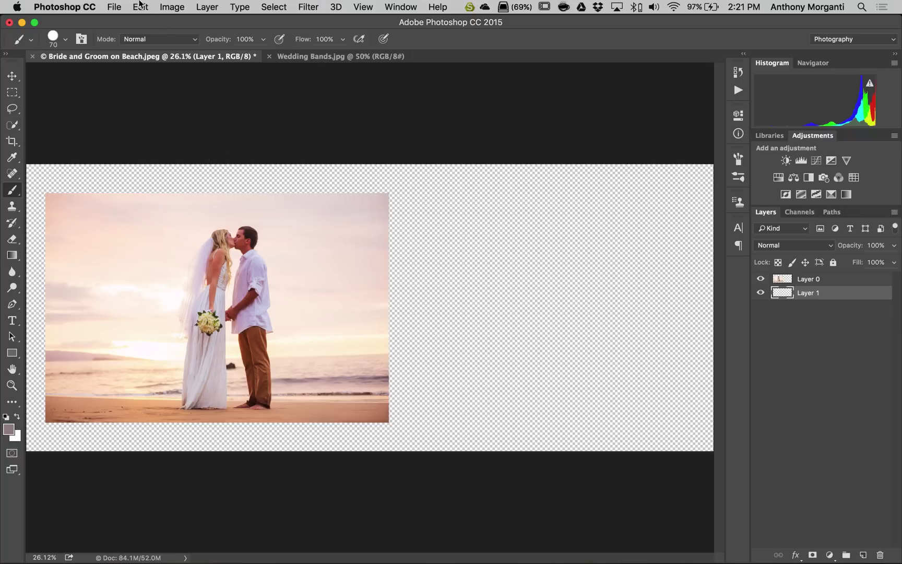
pyautogui.click(139, 6)
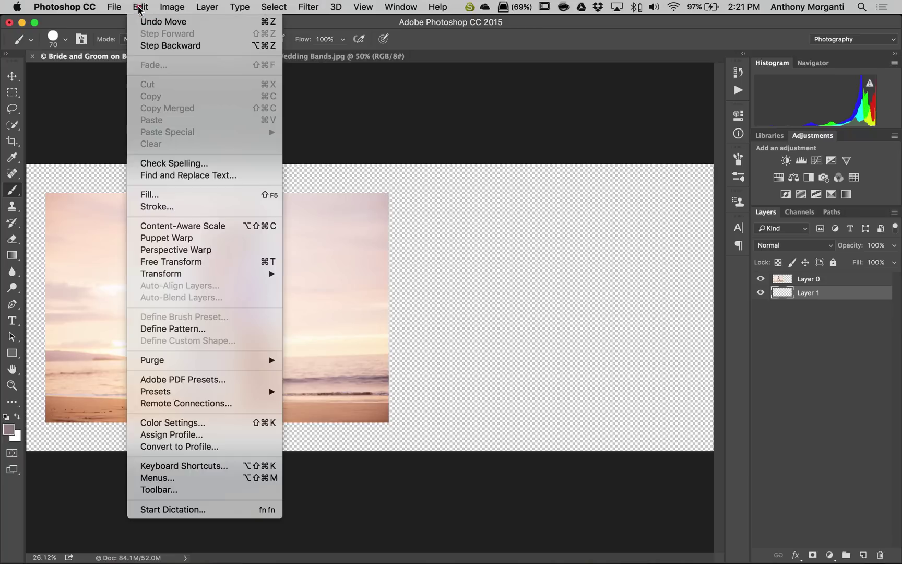
pyautogui.click(151, 196)
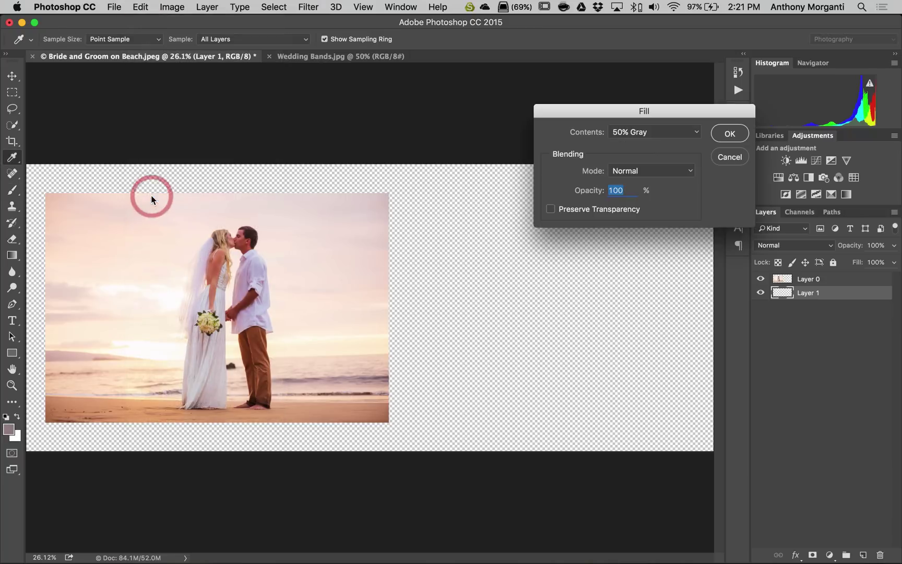
pyautogui.click(685, 131)
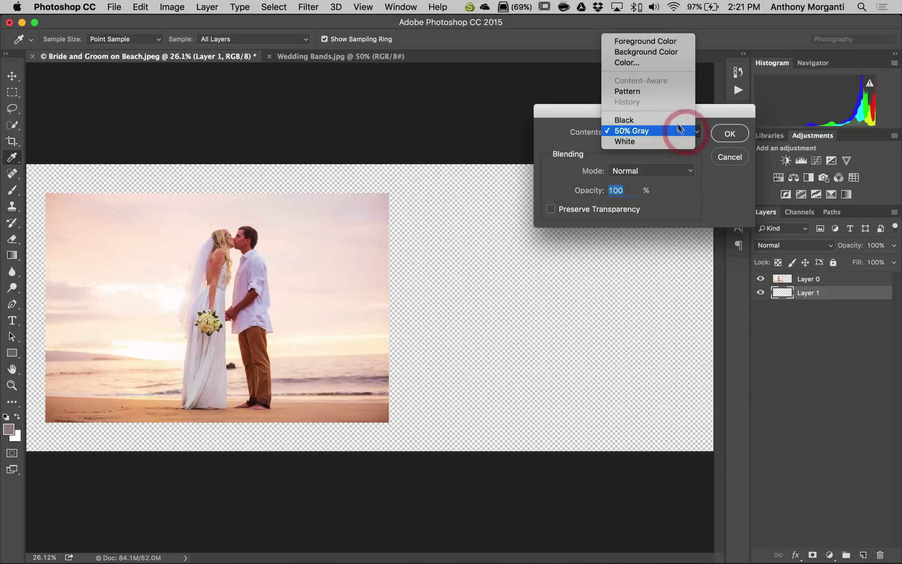
pyautogui.click(656, 43)
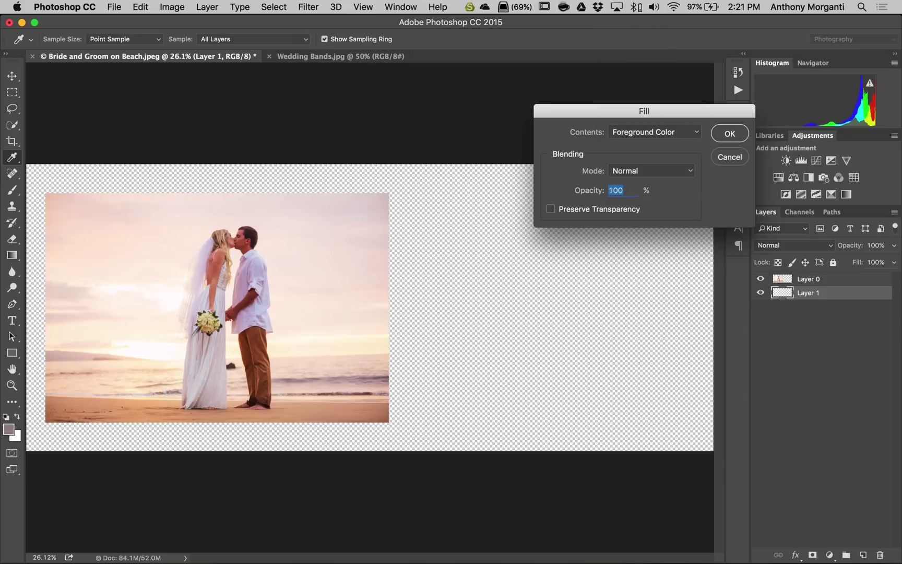
pyautogui.click(729, 134)
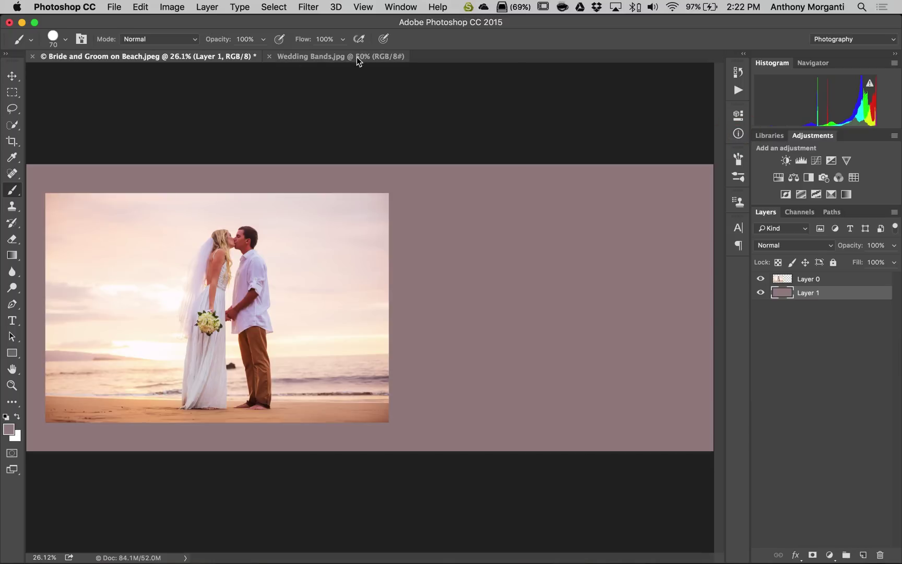
# Drag the wedding rings photo into the beach document as Layer 2, right of the couple.
pyautogui.click(11, 75)
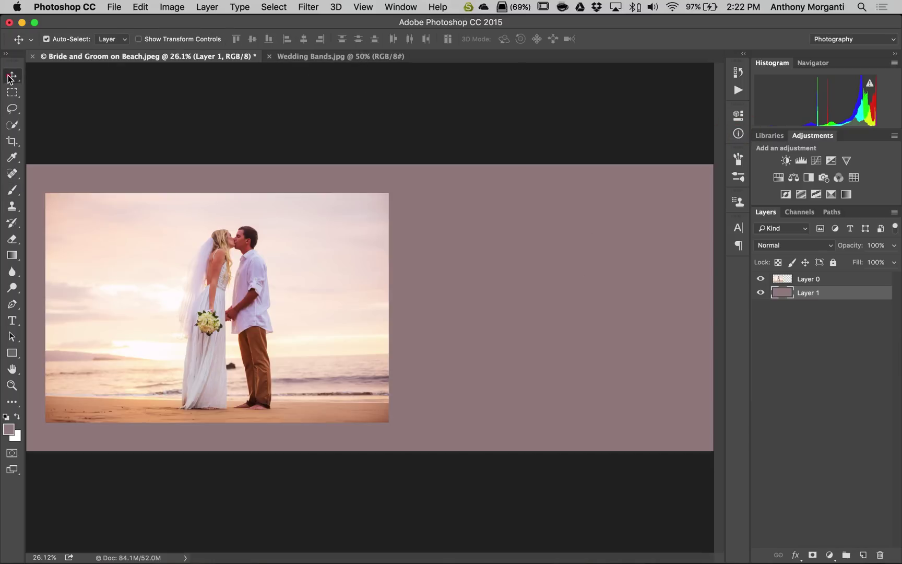
pyautogui.click(308, 57)
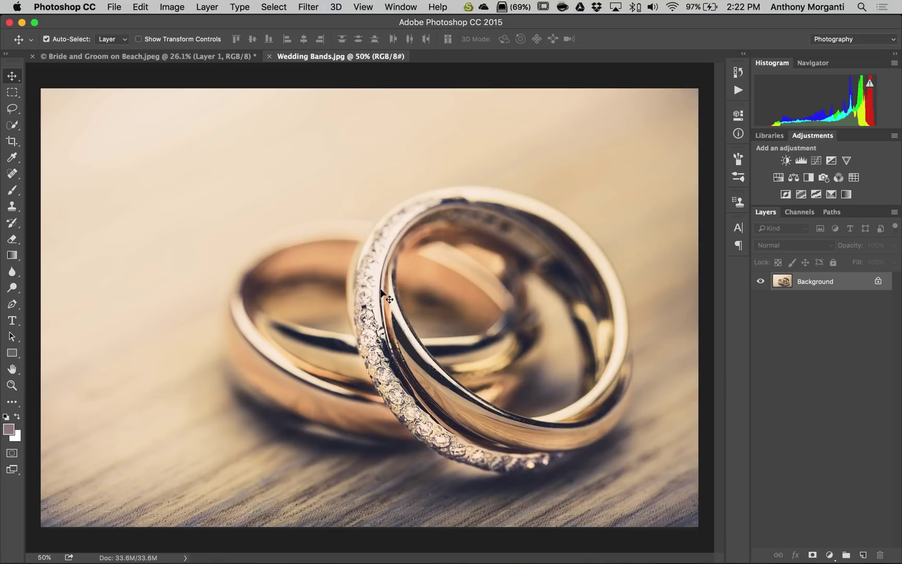
pyautogui.moveTo(382, 293); pyautogui.dragTo(462, 297)
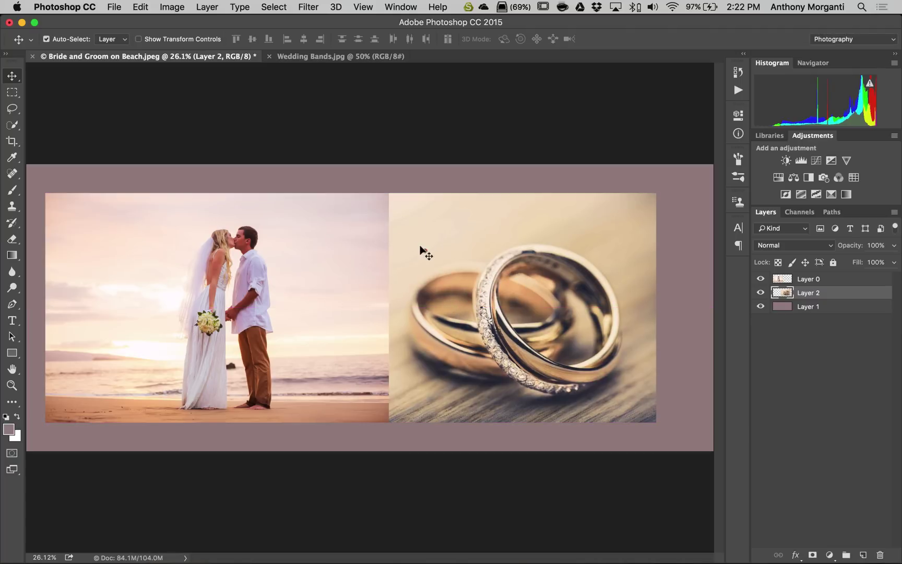
pyautogui.moveTo(420, 250)
pyautogui.mouseDown()
pyautogui.moveTo(431, 250)
pyautogui.moveTo(403, 243)
pyautogui.moveTo(415, 242)
pyautogui.mouseUp()
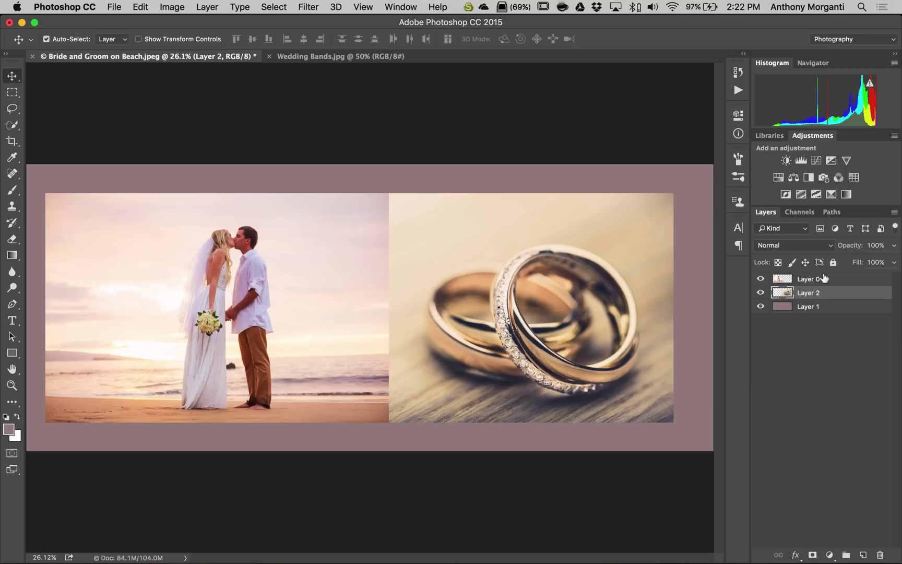
# Add white layer masks to Layer 2 and Layer 0, then reselect Layer 2.
pyautogui.click(812, 554)
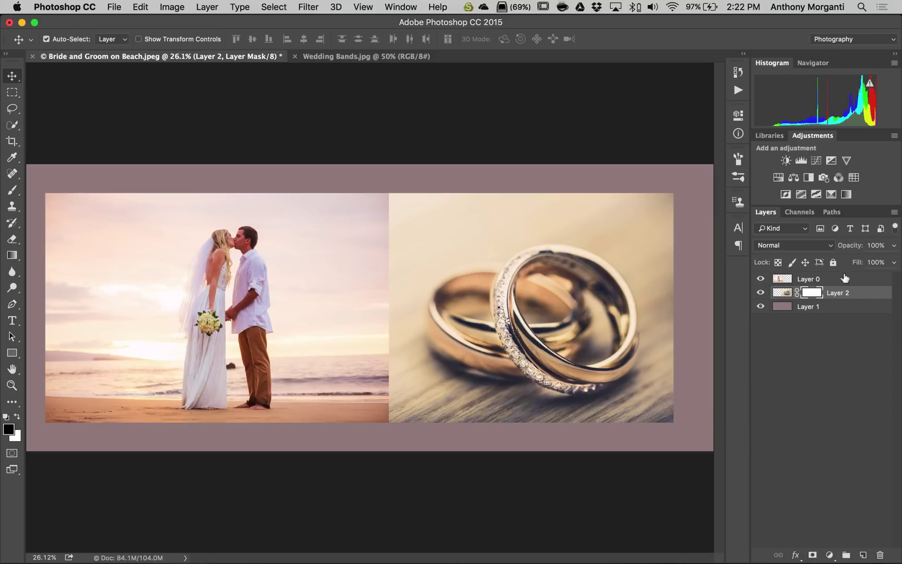
pyautogui.moveTo(846, 278); pyautogui.dragTo(845, 296)
pyautogui.click(812, 555)
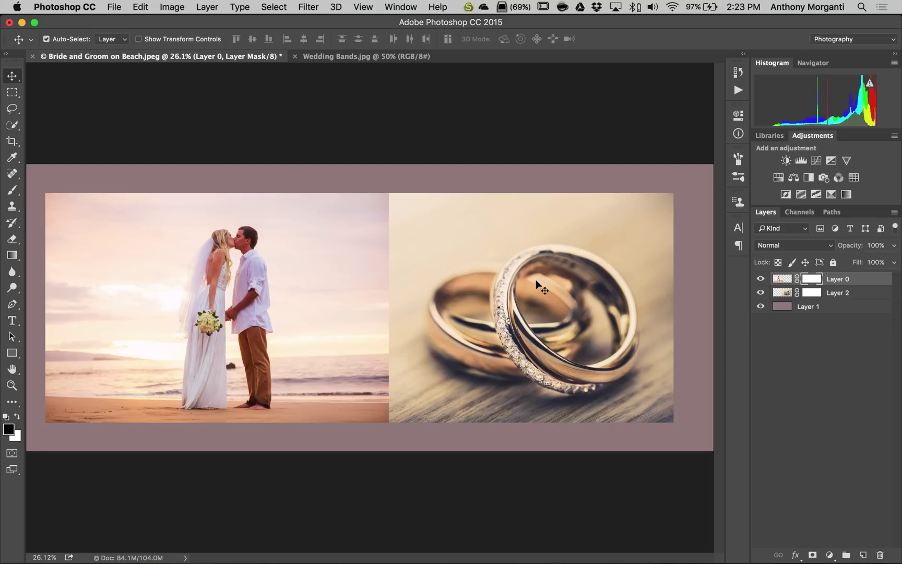
pyautogui.click(836, 292)
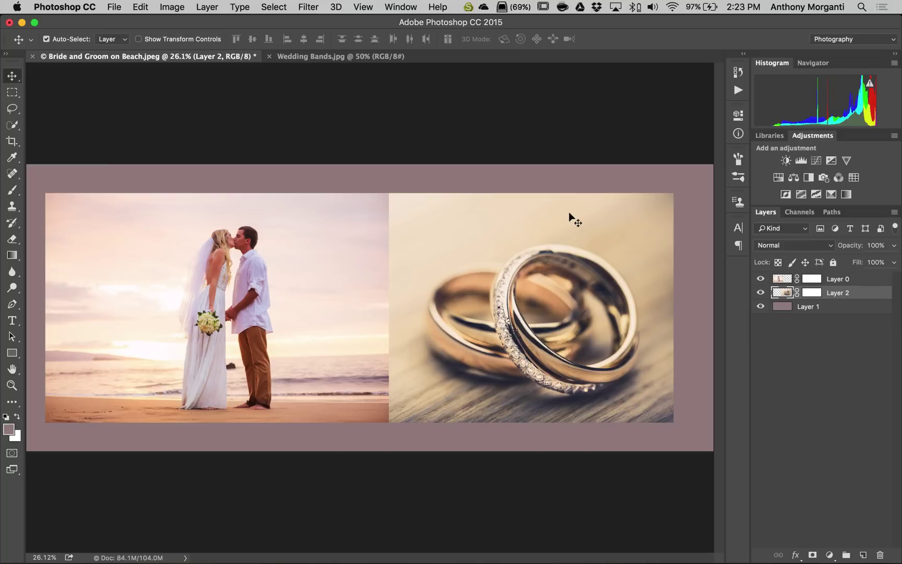
pyautogui.press('g')
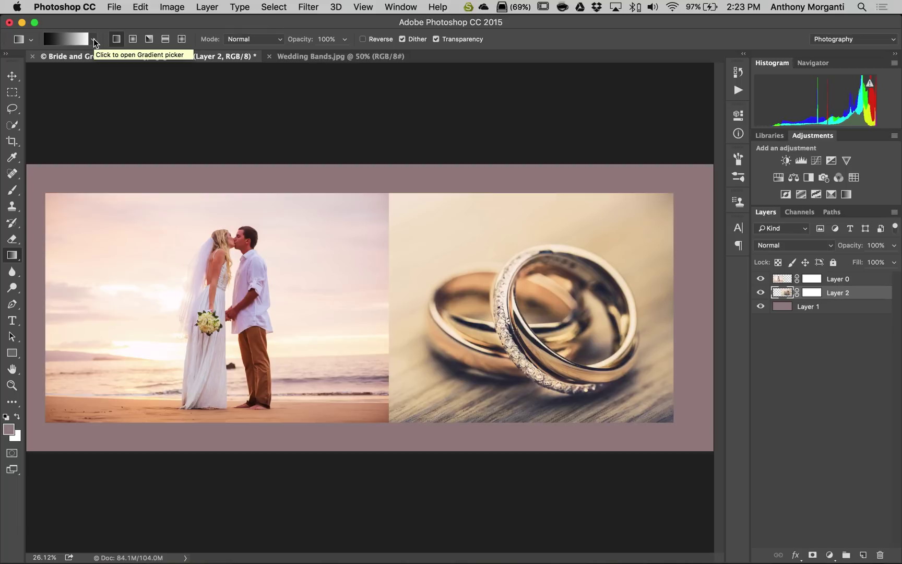
# Pick the Black, White gradient preset and target Layer 2's mask.
pyautogui.click(94, 40)
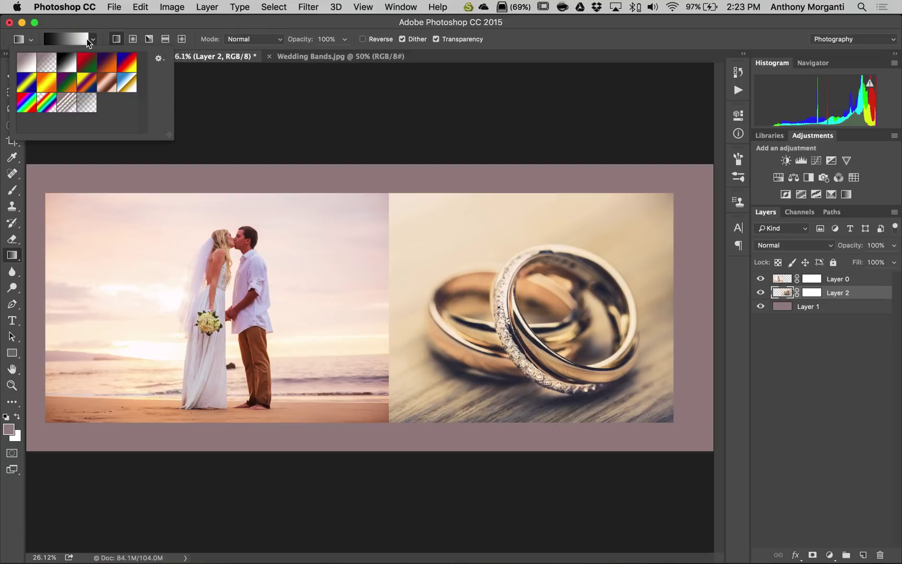
pyautogui.click(64, 62)
pyautogui.press('Return')
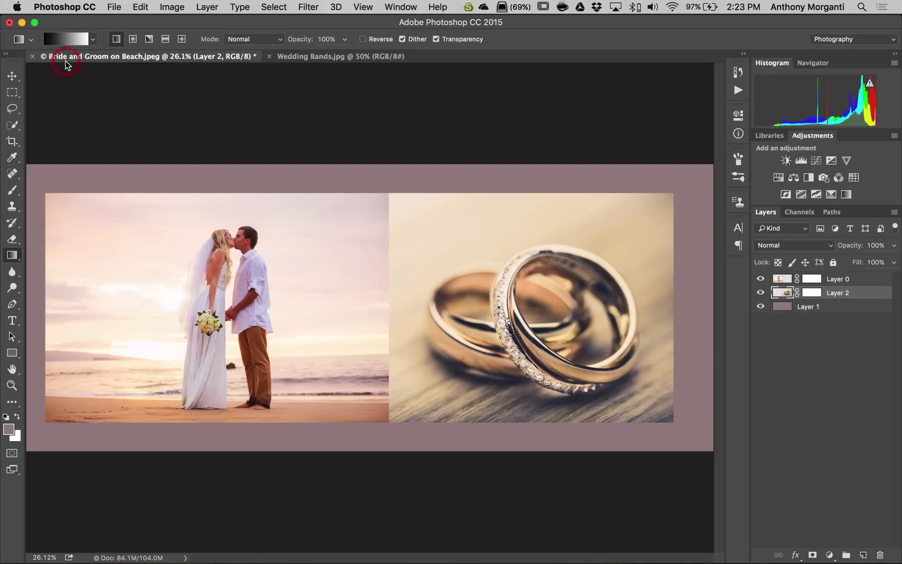
pyautogui.click(810, 292)
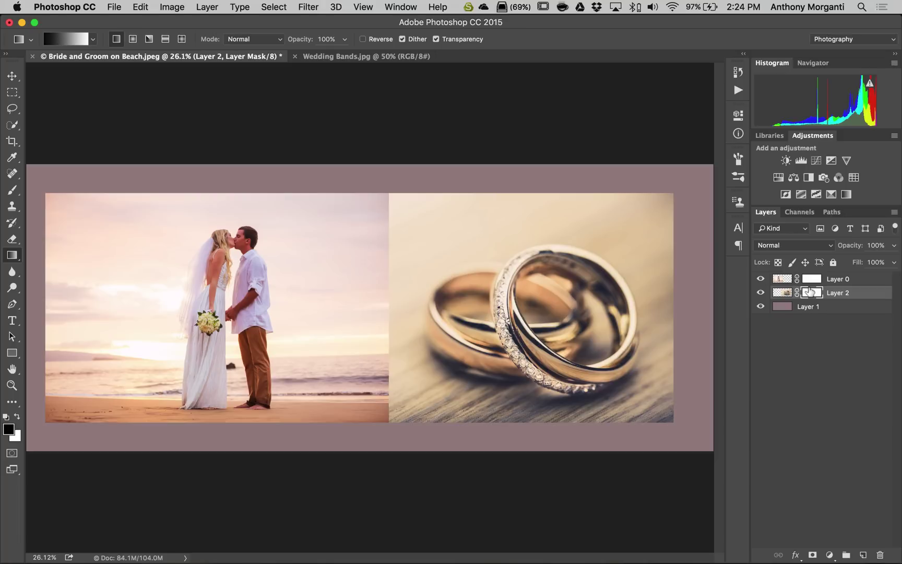
# Drag gradients on Layer 0's and Layer 2's masks so both photos fade together at the seam.
pyautogui.click(850, 278)
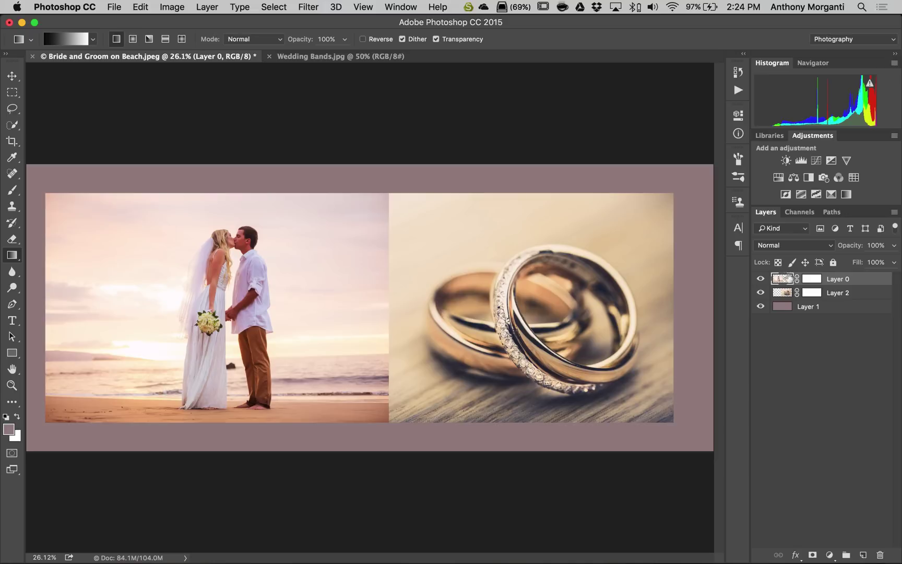
pyautogui.click(806, 278)
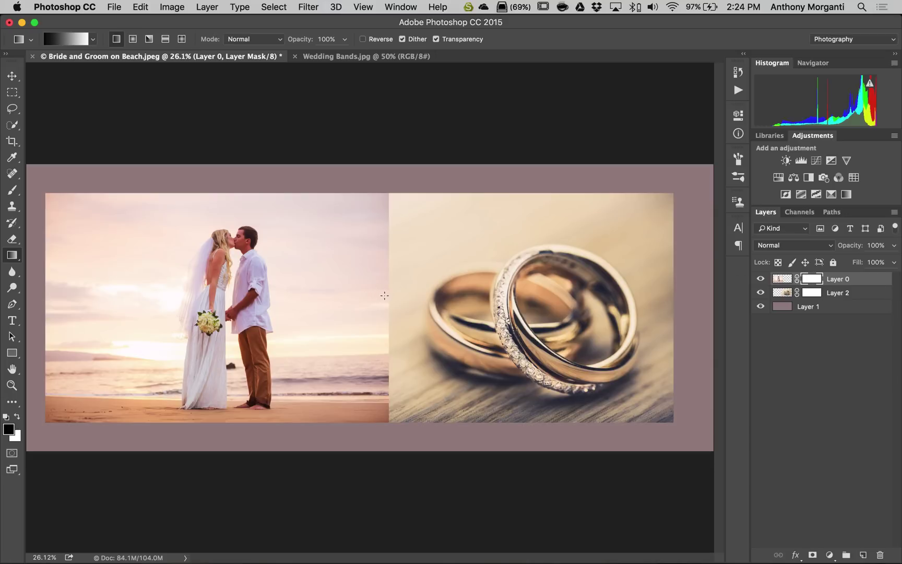
pyautogui.moveTo(387, 299); pyautogui.dragTo(285, 297)
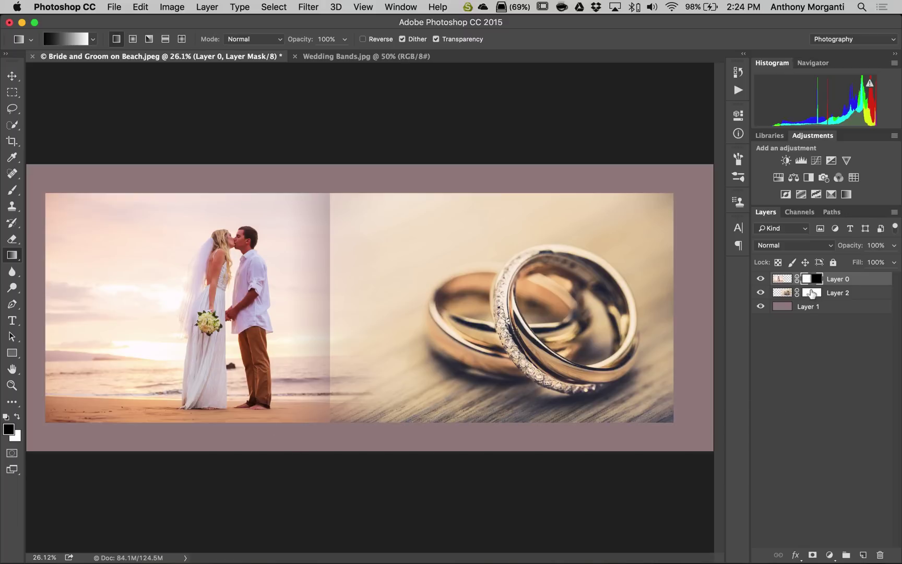
pyautogui.click(815, 291)
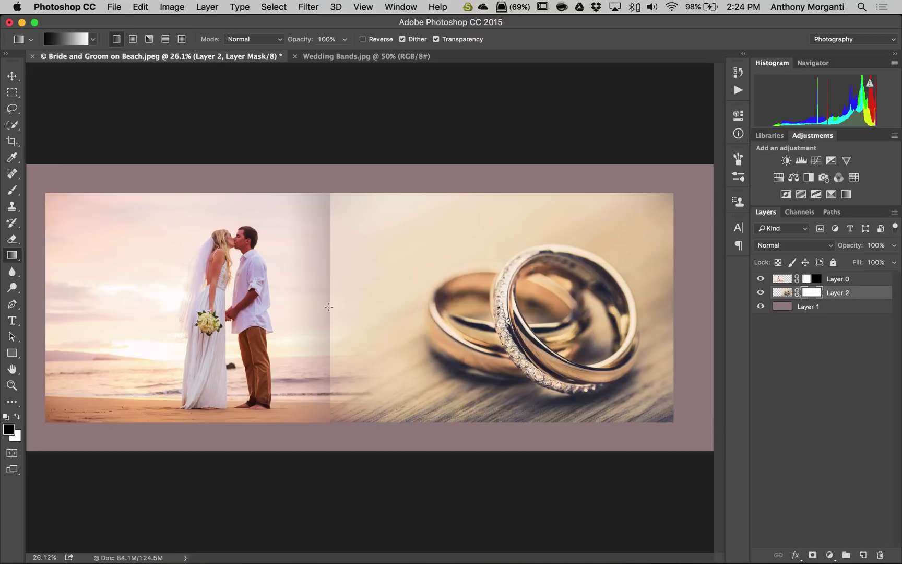
pyautogui.moveTo(330, 309); pyautogui.dragTo(544, 304)
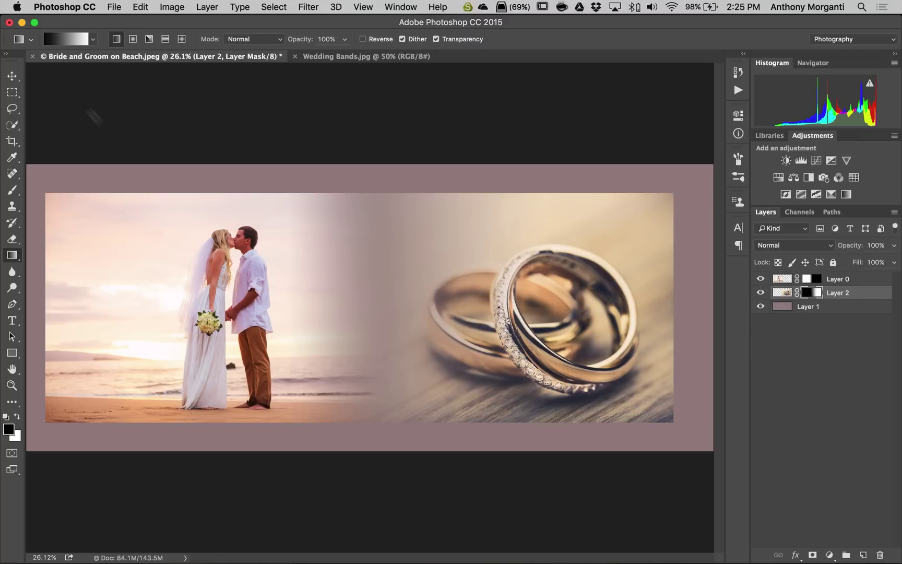
# Nudge the rings photo slightly left and shift the beach photo about 0.437 in right.
pyautogui.click(12, 76)
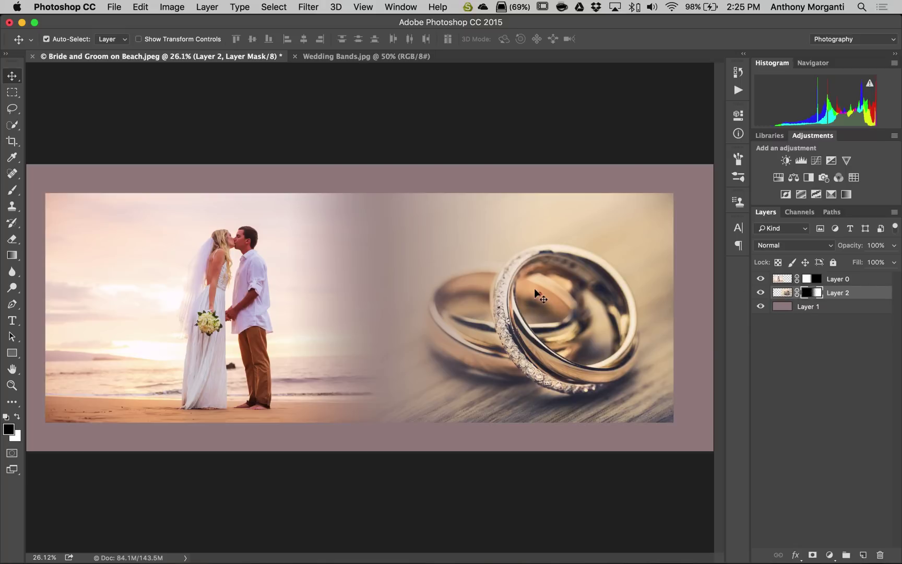
pyautogui.moveTo(534, 288)
pyautogui.mouseDown()
pyautogui.moveTo(505, 290)
pyautogui.moveTo(579, 293)
pyautogui.moveTo(498, 292)
pyautogui.moveTo(536, 296)
pyautogui.moveTo(527, 295)
pyautogui.mouseUp()
pyautogui.click(809, 278)
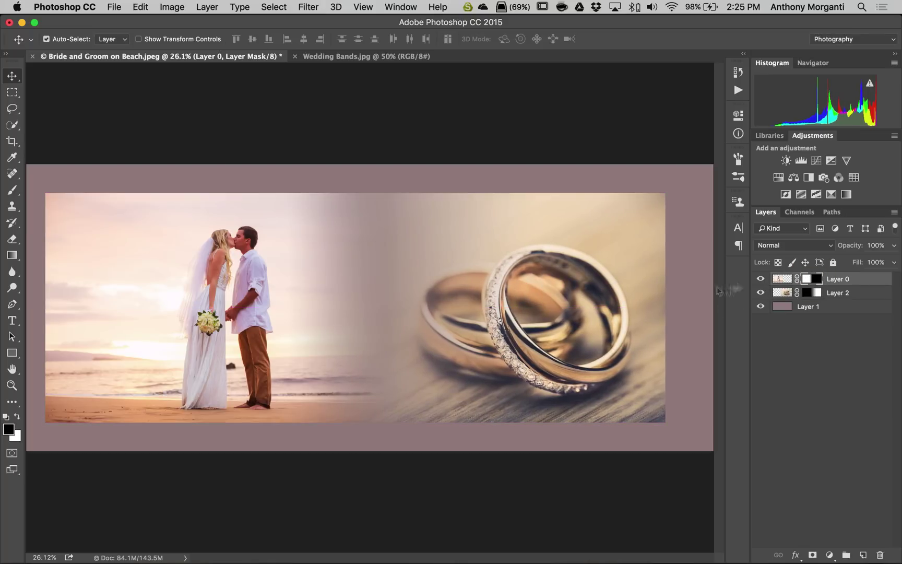
pyautogui.moveTo(227, 276); pyautogui.dragTo(259, 278)
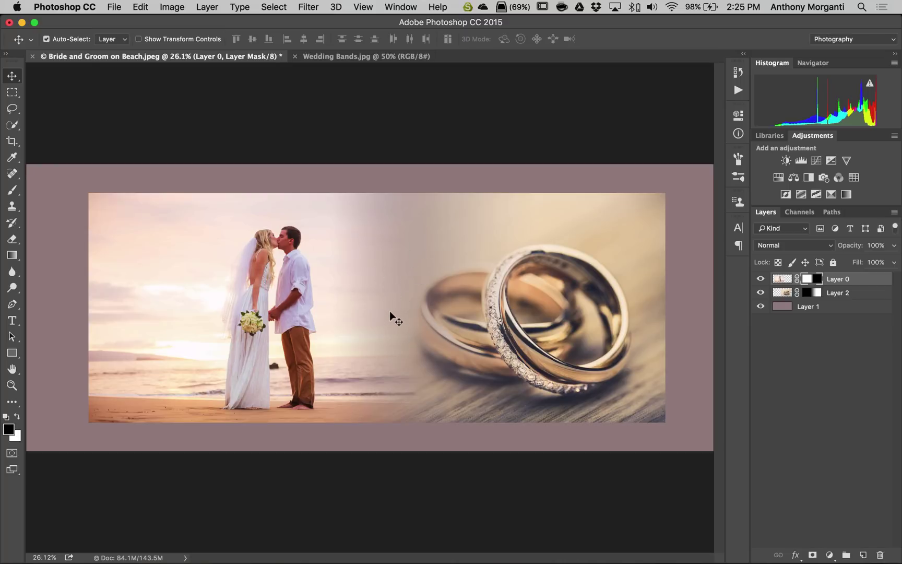
pyautogui.moveTo(257, 312); pyautogui.dragTo(271, 312)
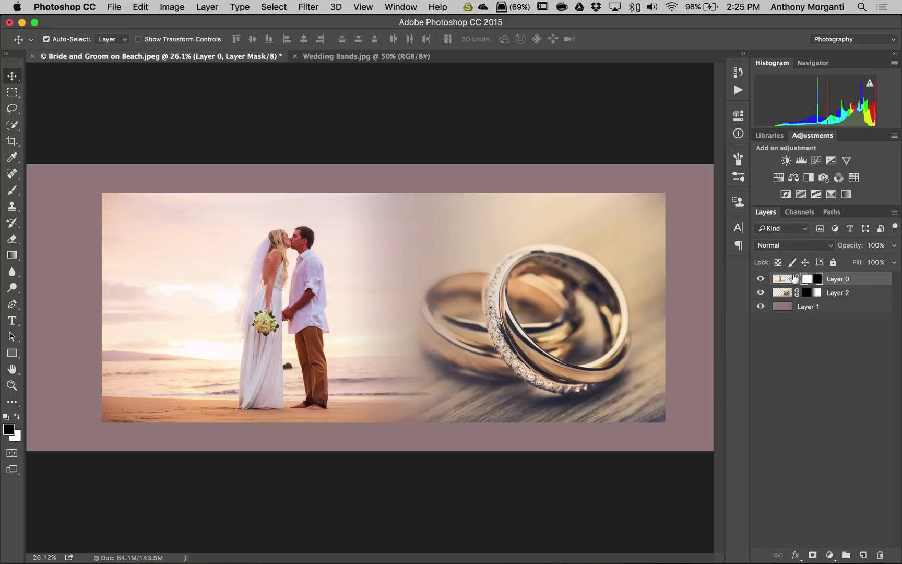
# Unlink Layer 0's mask, slide both photos left, then relink the mask to its layer.
pyautogui.click(796, 278)
pyautogui.moveTo(375, 302); pyautogui.dragTo(318, 304)
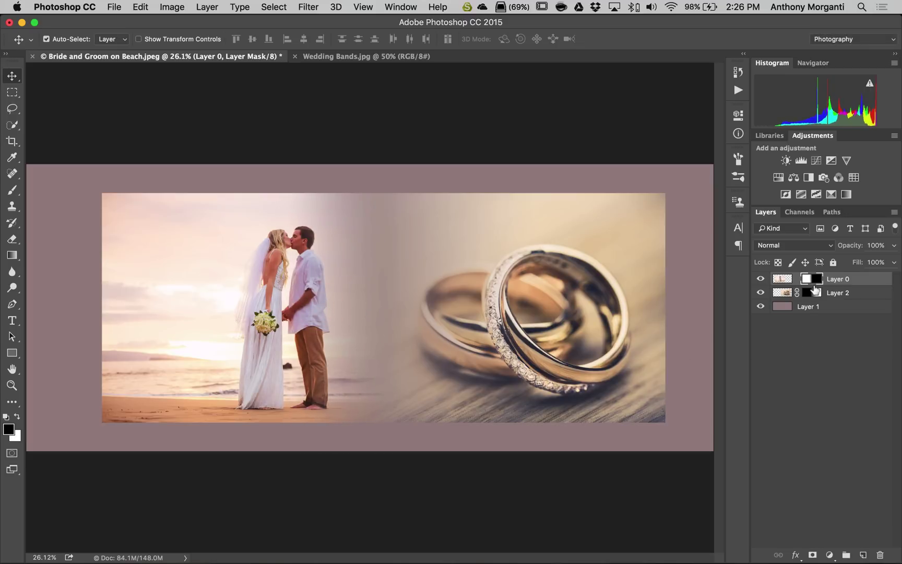
pyautogui.click(500, 332)
pyautogui.moveTo(509, 328); pyautogui.dragTo(497, 329)
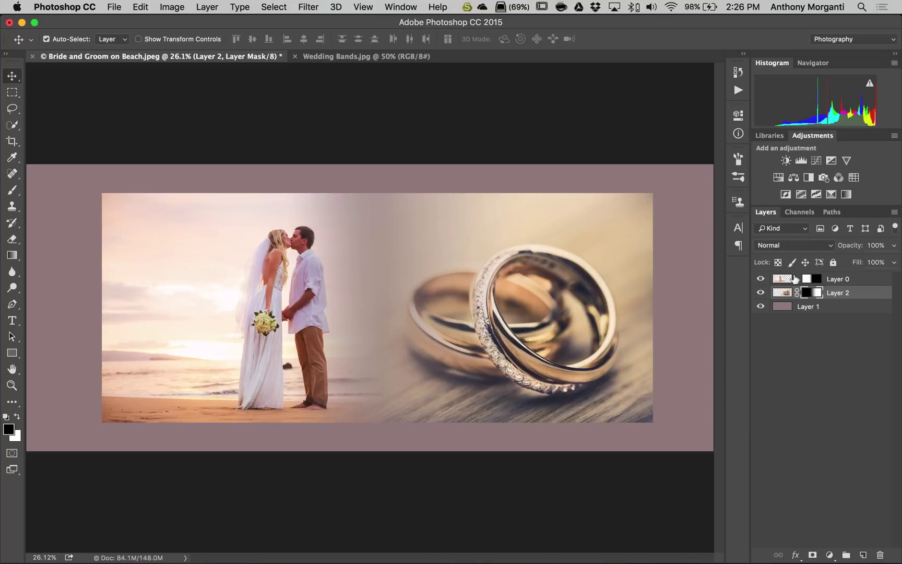
pyautogui.click(794, 279)
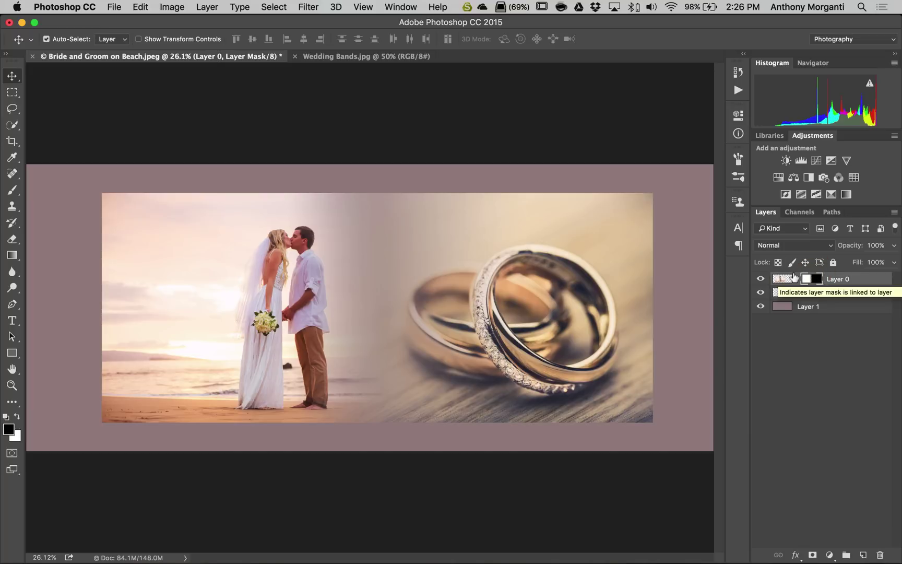
pyautogui.click(795, 279)
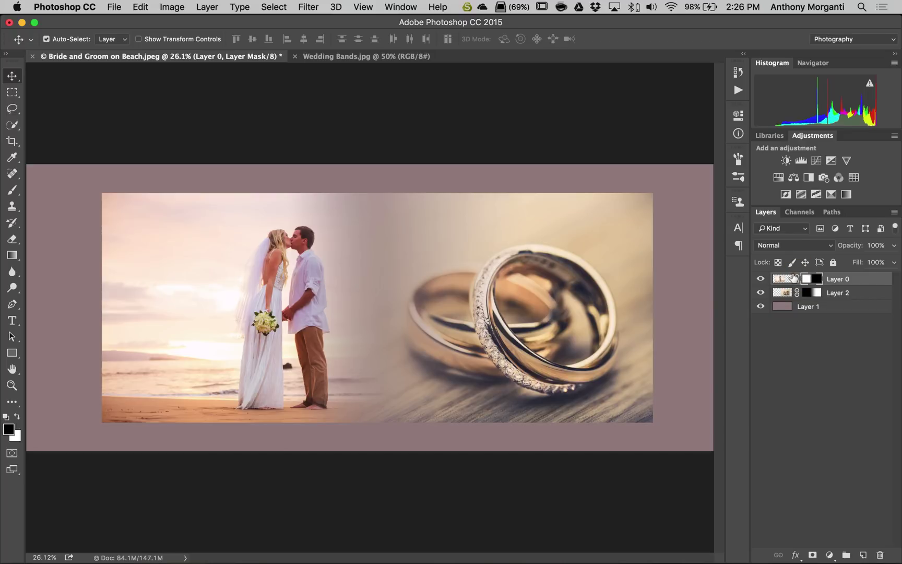
# Unlink both layer masks and shift them to move the blend edges: Layer 2's right, Layer 0's left.
pyautogui.click(795, 279)
pyautogui.click(795, 292)
pyautogui.click(806, 293)
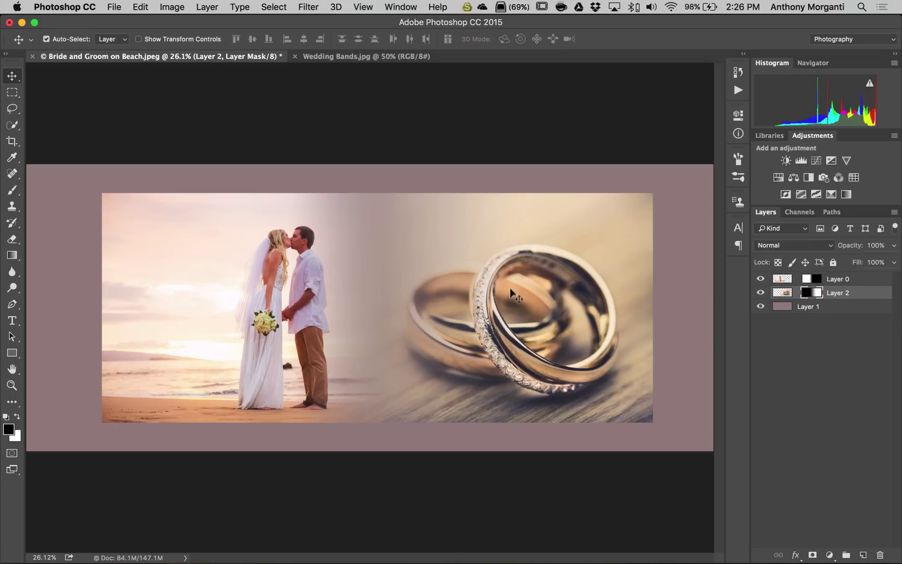
pyautogui.moveTo(513, 291); pyautogui.dragTo(537, 289)
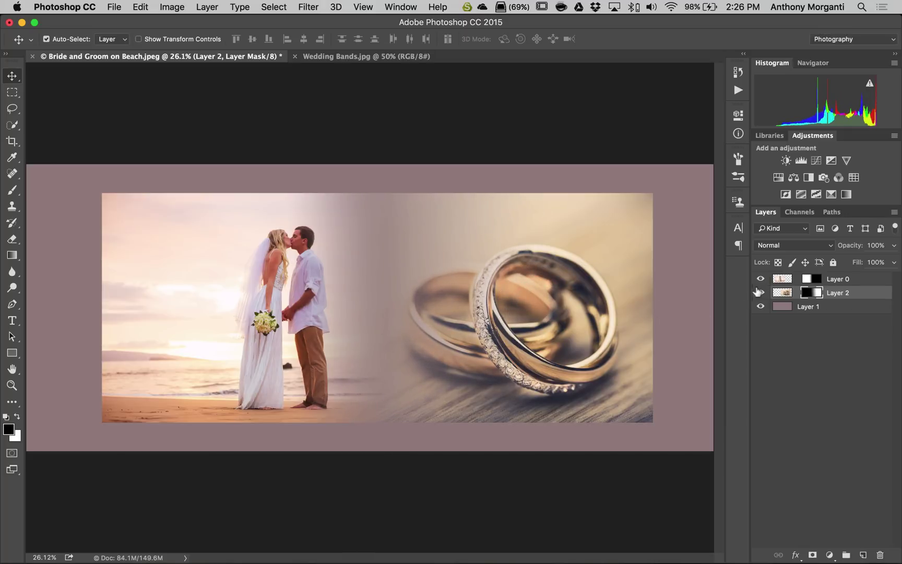
pyautogui.click(813, 278)
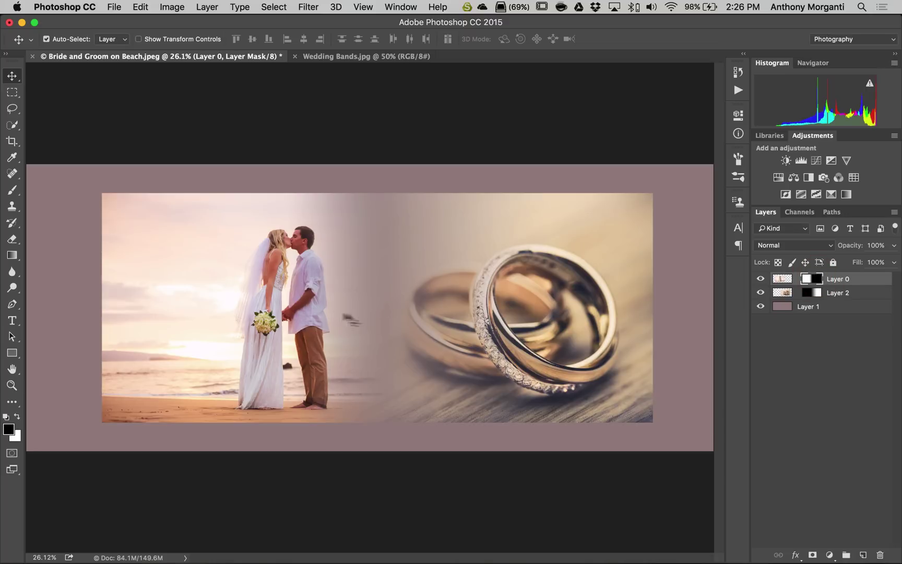
pyautogui.moveTo(322, 314)
pyautogui.mouseDown()
pyautogui.moveTo(311, 311)
pyautogui.moveTo(317, 306)
pyautogui.mouseUp()
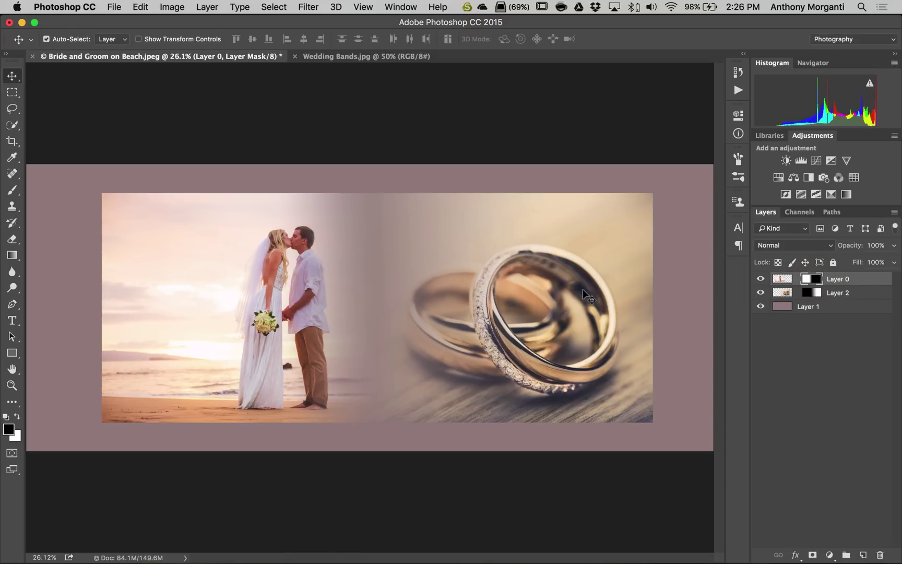
# Relink both masks, then nudge the rings photo left and the beach couple photo right.
pyautogui.click(785, 279)
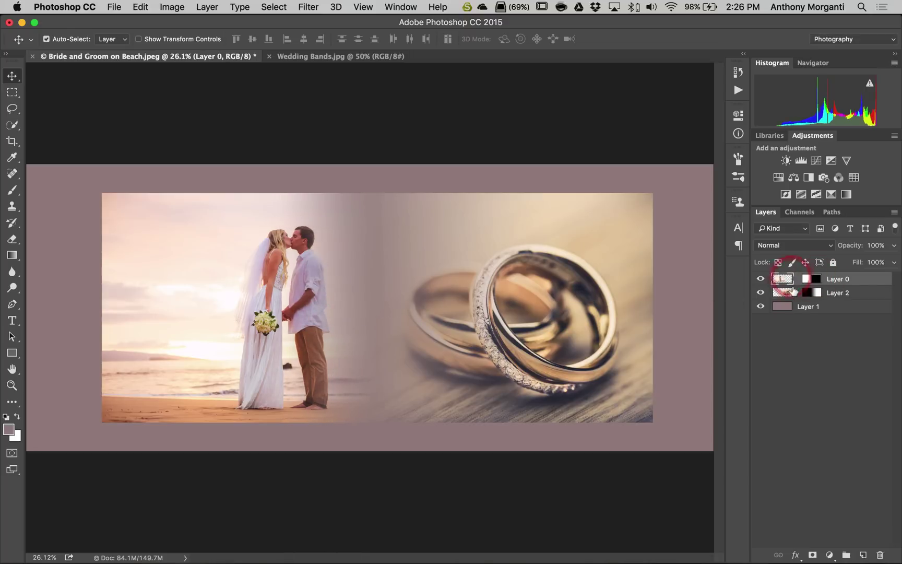
pyautogui.click(797, 293)
pyautogui.click(796, 278)
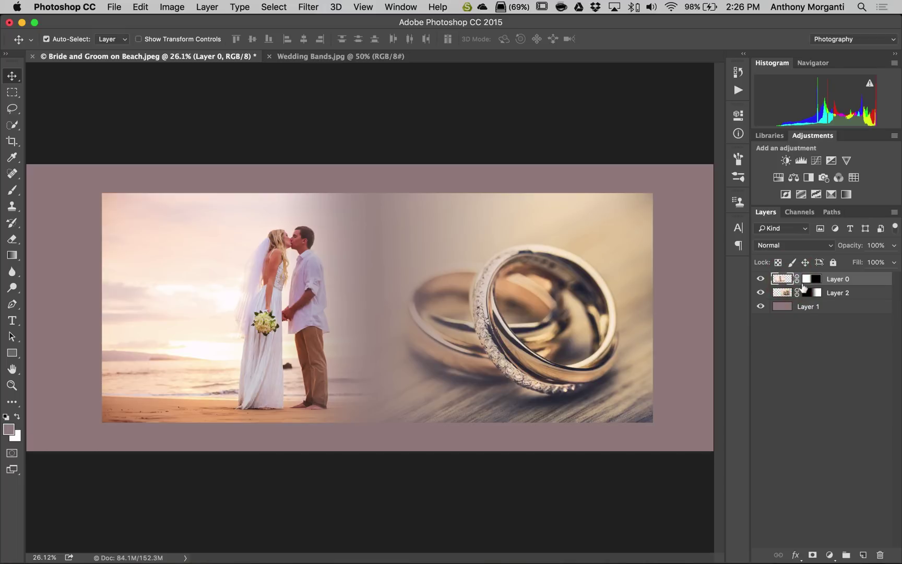
pyautogui.click(808, 292)
pyautogui.moveTo(559, 283); pyautogui.dragTo(549, 283)
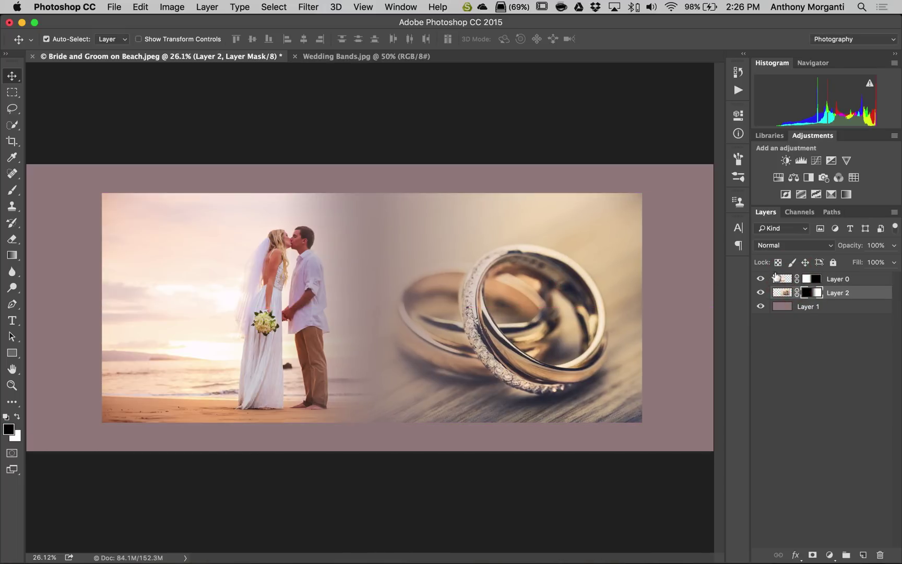
pyautogui.click(778, 278)
pyautogui.click(812, 278)
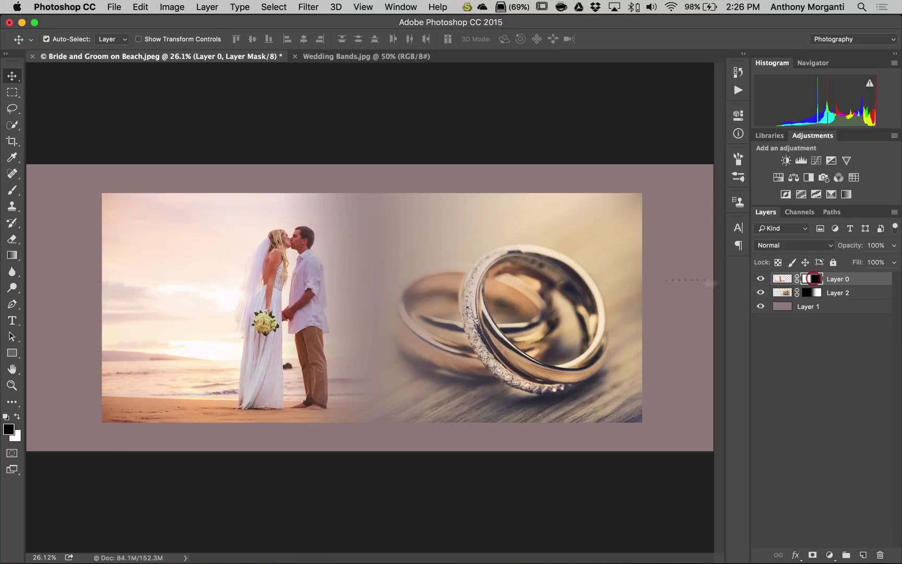
pyautogui.moveTo(199, 294)
pyautogui.mouseDown()
pyautogui.moveTo(218, 294)
pyautogui.moveTo(202, 293)
pyautogui.mouseUp()
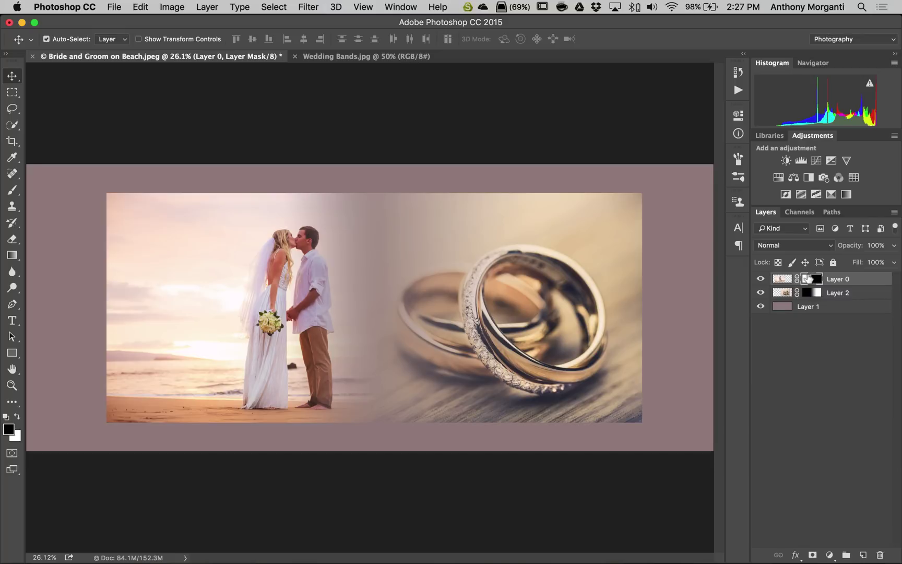
# Feather Layer 0's mask in the Properties panel to soften the couple's blend.
pyautogui.doubleClick(808, 278)
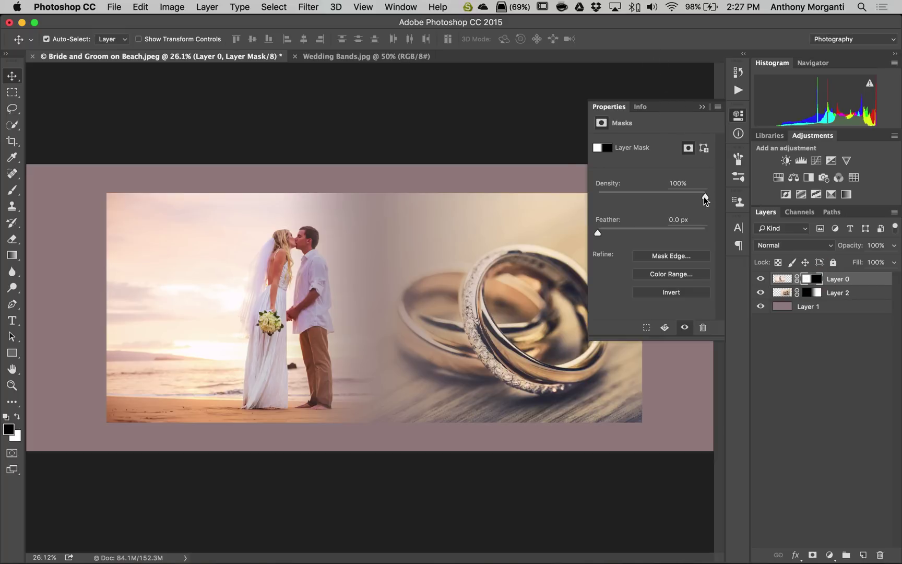
pyautogui.moveTo(705, 197)
pyautogui.mouseDown()
pyautogui.moveTo(608, 198)
pyautogui.moveTo(705, 198)
pyautogui.mouseUp()
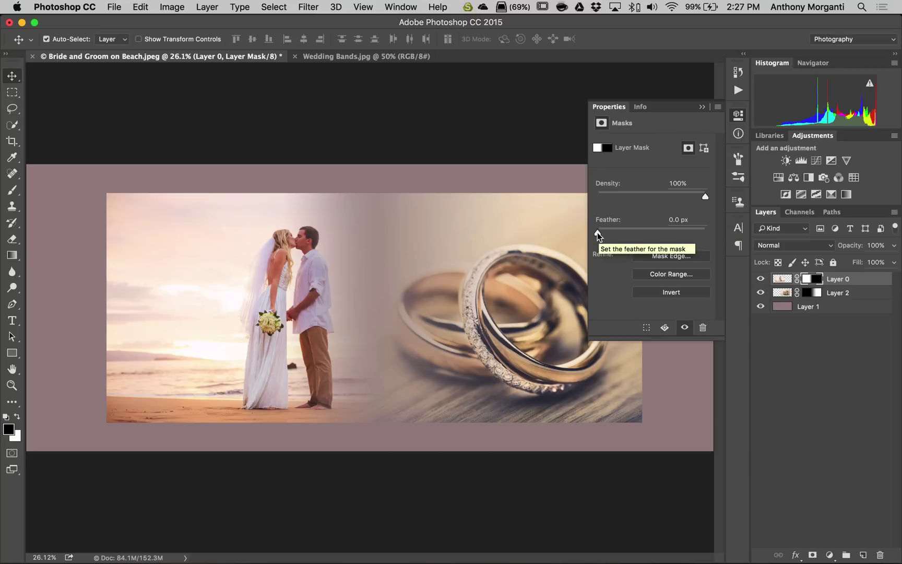
pyautogui.moveTo(598, 233); pyautogui.dragTo(690, 235)
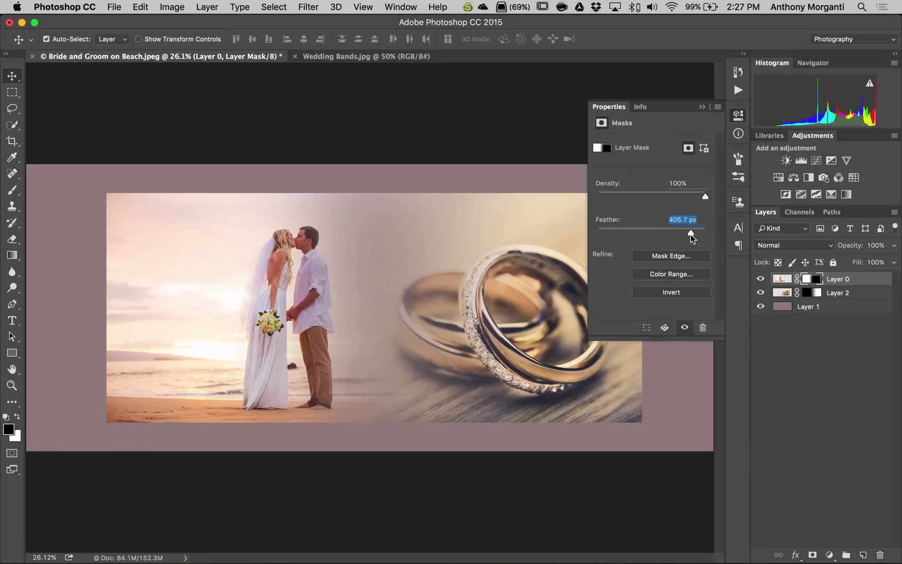
pyautogui.click(702, 106)
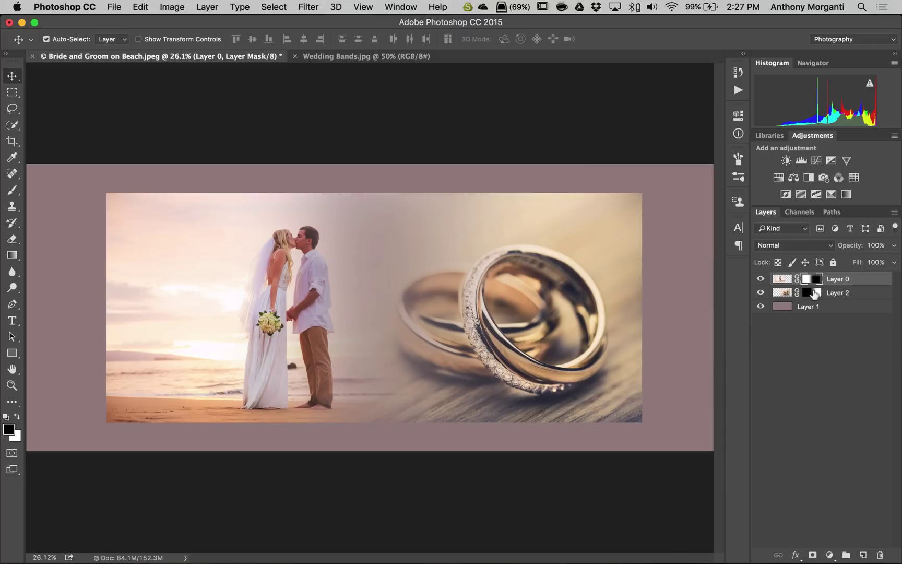
# Give Layer 2's rings mask an 18.1 px feather to soften its edge.
pyautogui.click(814, 292)
pyautogui.doubleClick(808, 292)
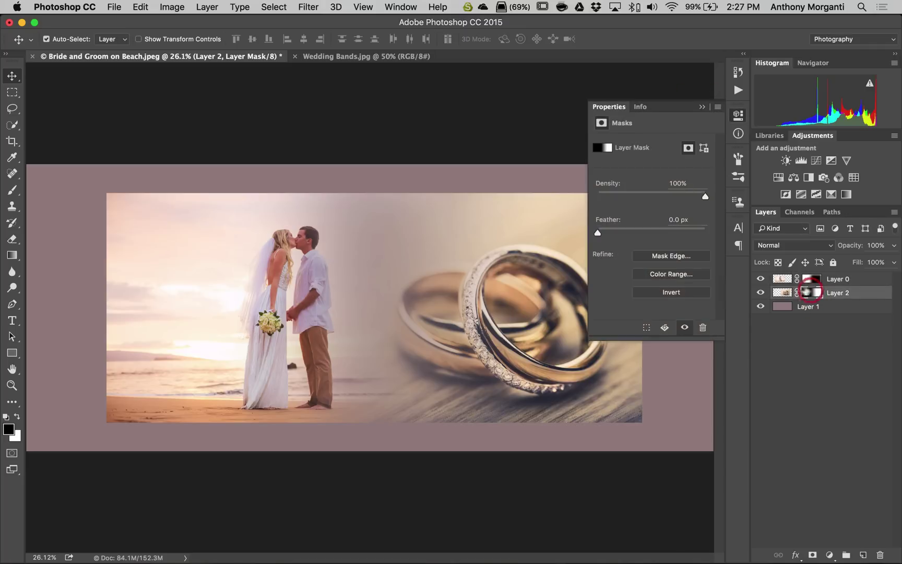
pyautogui.moveTo(598, 234); pyautogui.dragTo(644, 235)
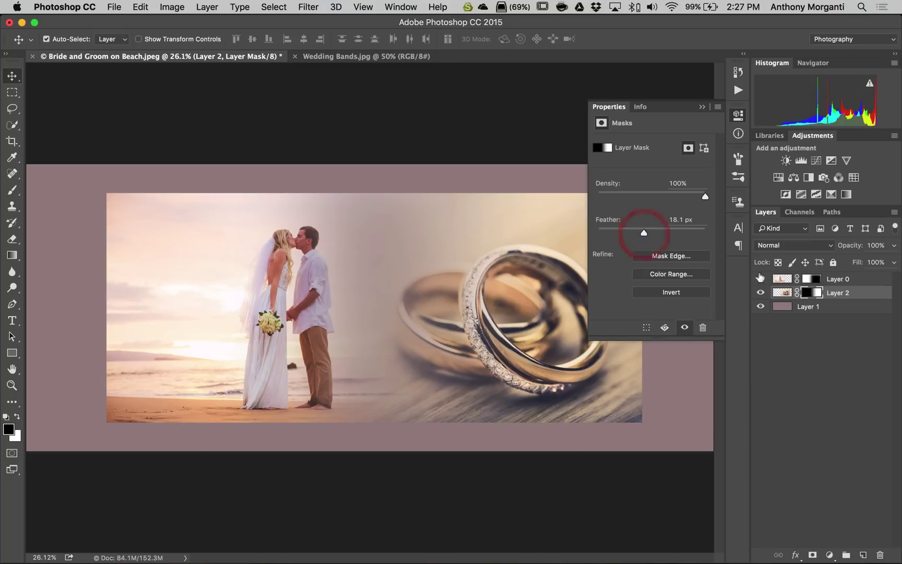
pyautogui.click(701, 107)
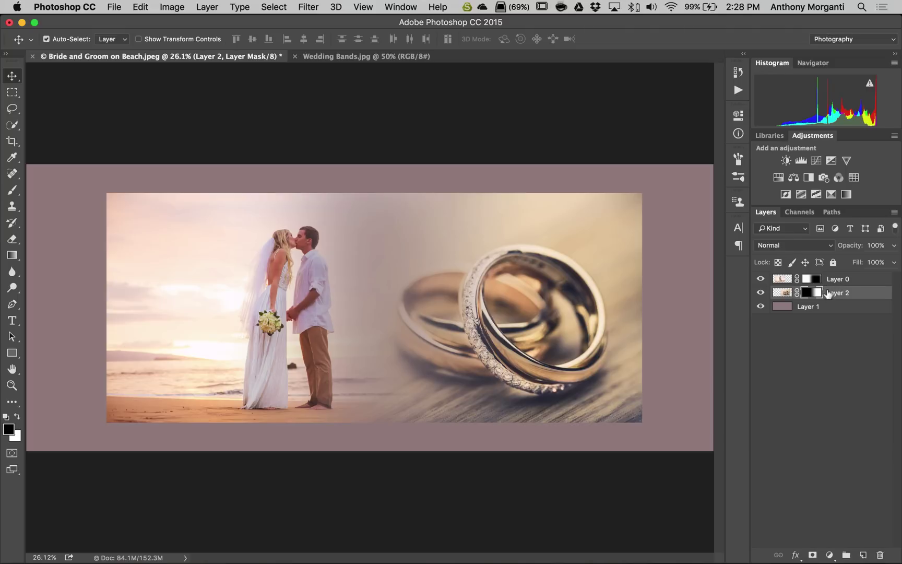
# Move Layer 0 and Layer 2 together slightly right, then leave only Layer 0 selected.
pyautogui.press('super')
pyautogui.keyDown('super'); pyautogui.click(851, 276); pyautogui.keyUp('super')
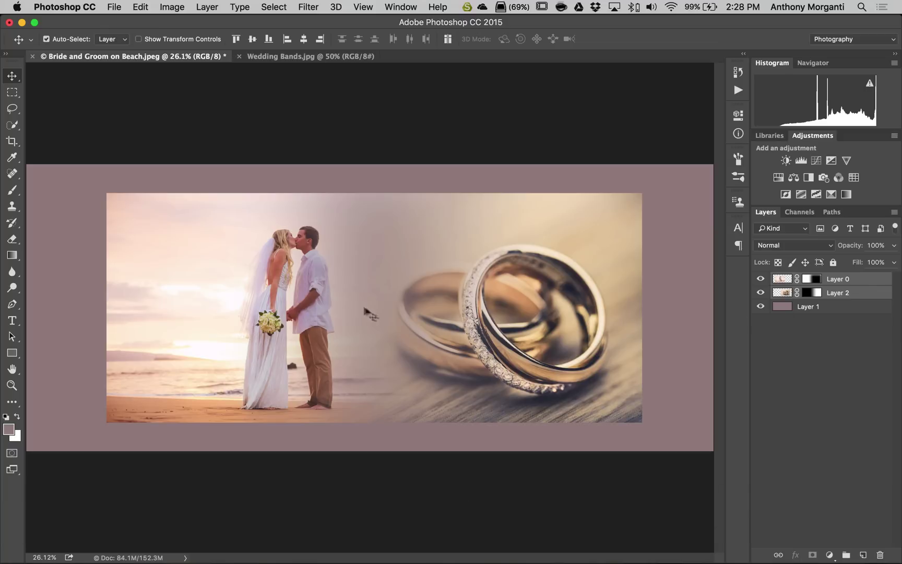
pyautogui.moveTo(346, 302)
pyautogui.mouseDown()
pyautogui.moveTo(305, 292)
pyautogui.moveTo(365, 288)
pyautogui.moveTo(357, 297)
pyautogui.mouseUp()
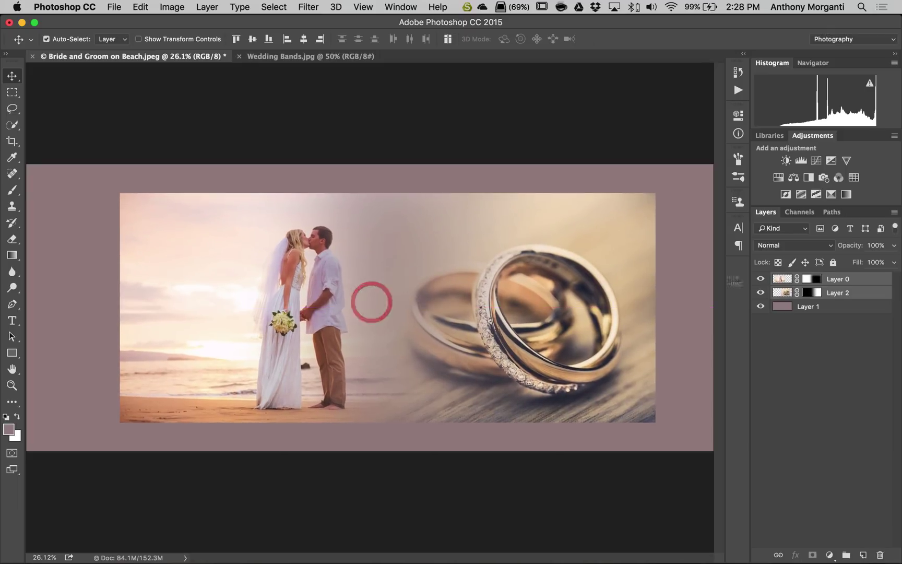
pyautogui.click(839, 277)
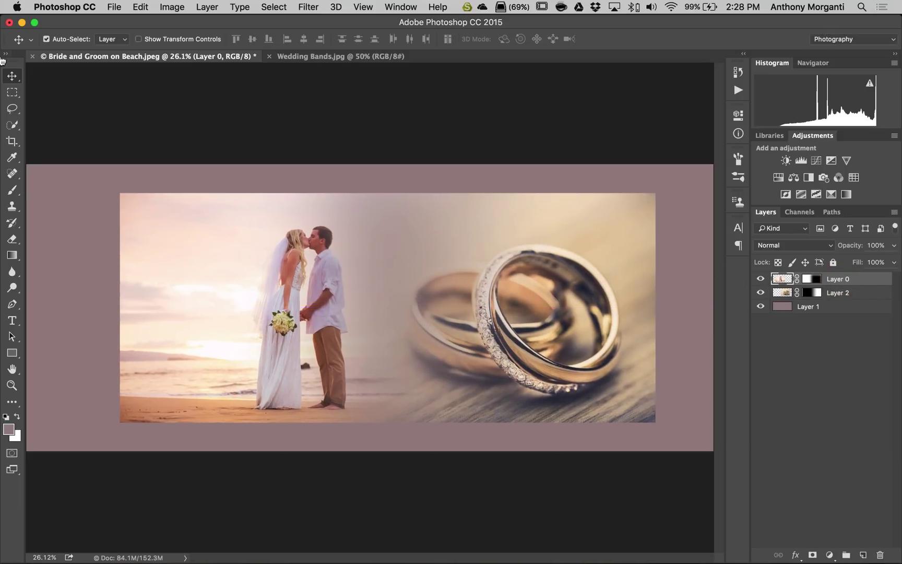
# Crop the left, right, top and bottom edges inward to a narrow mauve border and apply.
pyautogui.click(12, 141)
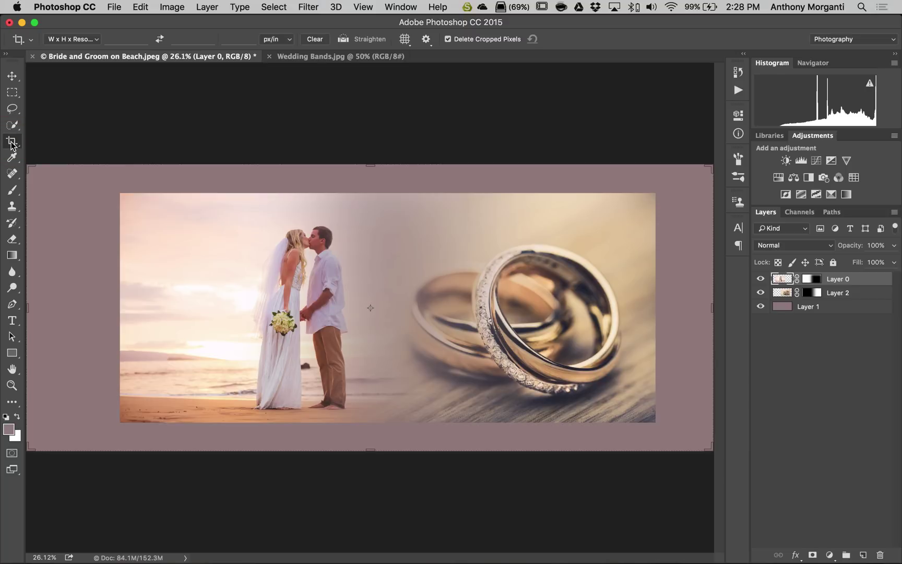
pyautogui.moveTo(28, 307); pyautogui.dragTo(54, 306)
pyautogui.moveTo(682, 306); pyautogui.dragTo(664, 307)
pyautogui.moveTo(369, 165); pyautogui.dragTo(370, 167)
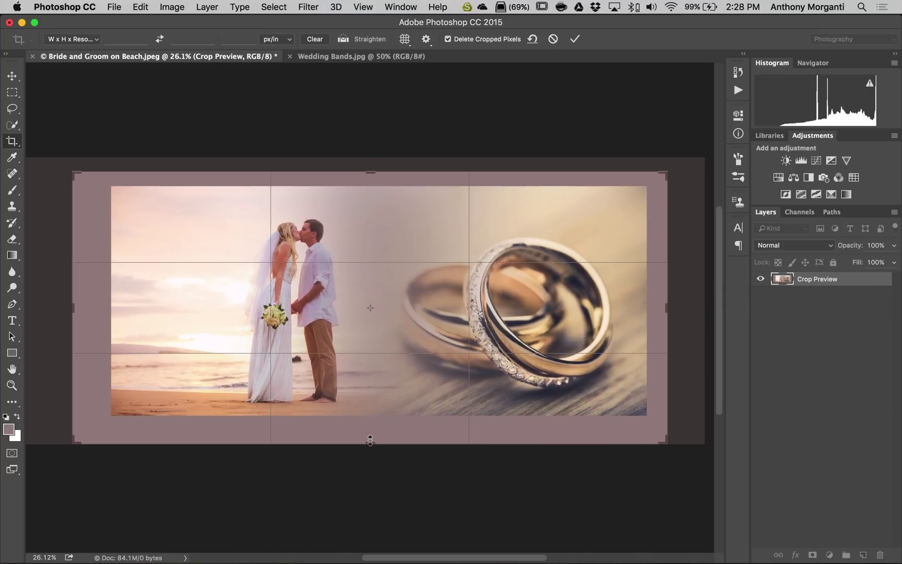
pyautogui.moveTo(370, 444); pyautogui.dragTo(370, 433)
pyautogui.moveTo(73, 307); pyautogui.dragTo(81, 307)
pyautogui.click(574, 39)
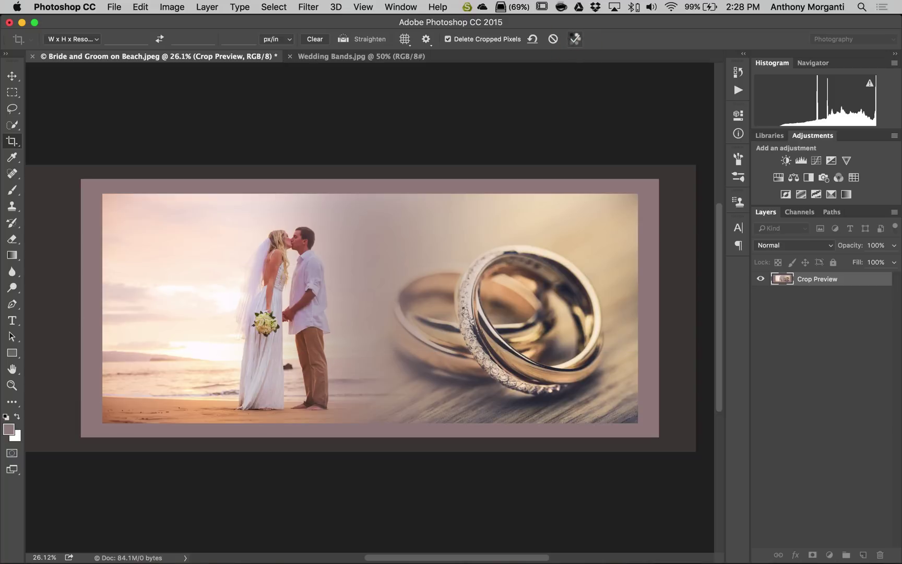